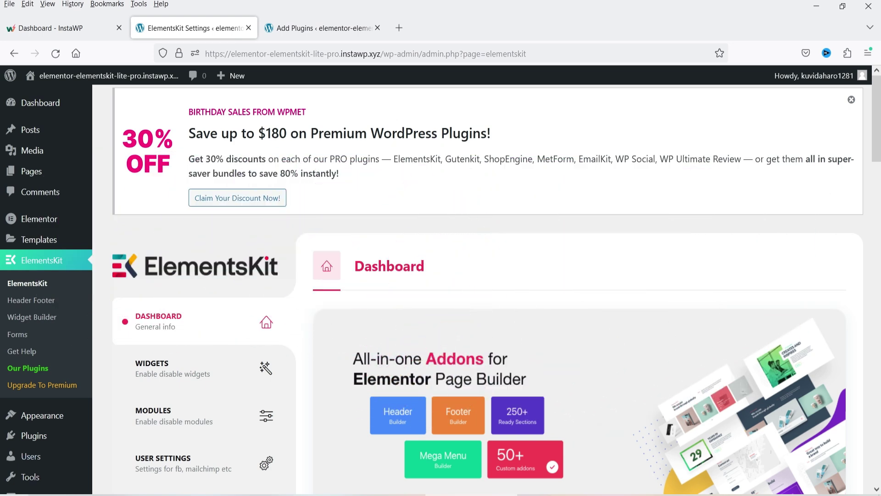
- Open the installed plugins list in WordPress admin
{"action": "left_click", "coordinate": [32, 436]}
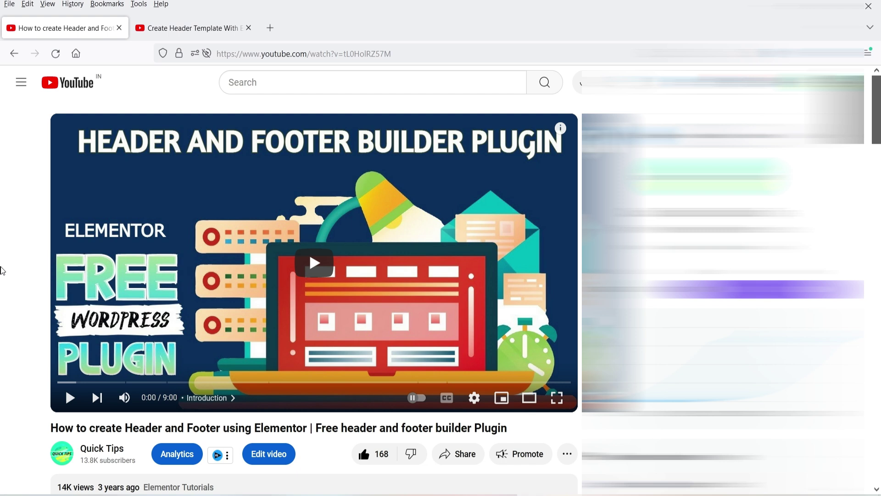
- Switch to the 'Create Header Template With Elementor Theme Builder' tutorial video tab
{"action": "left_click", "coordinate": [202, 28]}
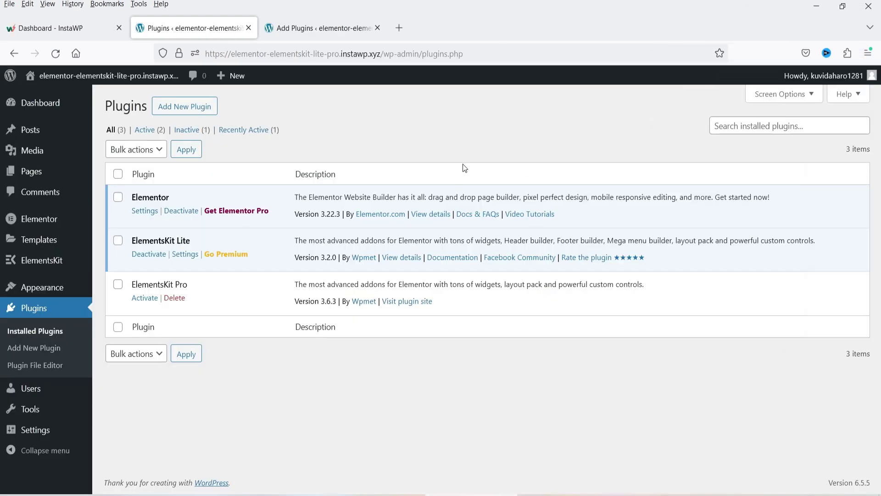
{"action": "left_click", "coordinate": [468, 138]}
- Open ElementsKit's Header Footer template list and close the Add Plugins tab
{"action": "mouse_move", "coordinate": [23, 268]}
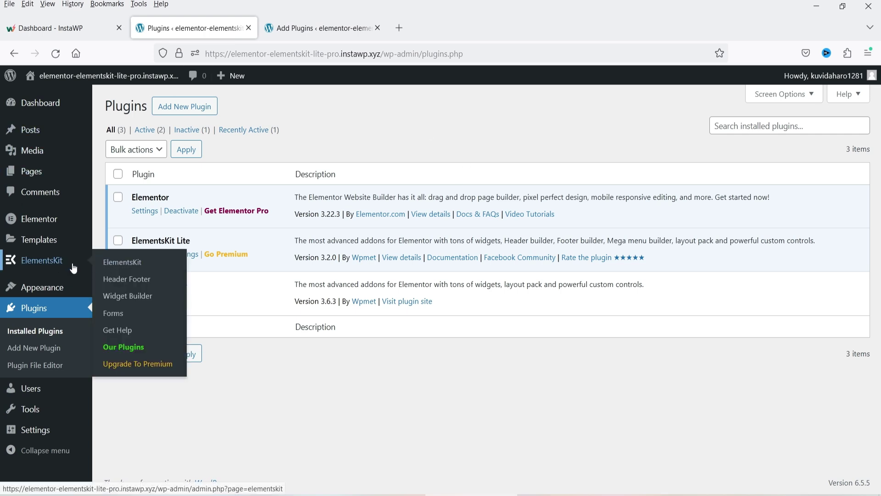
{"action": "left_click", "coordinate": [145, 285]}
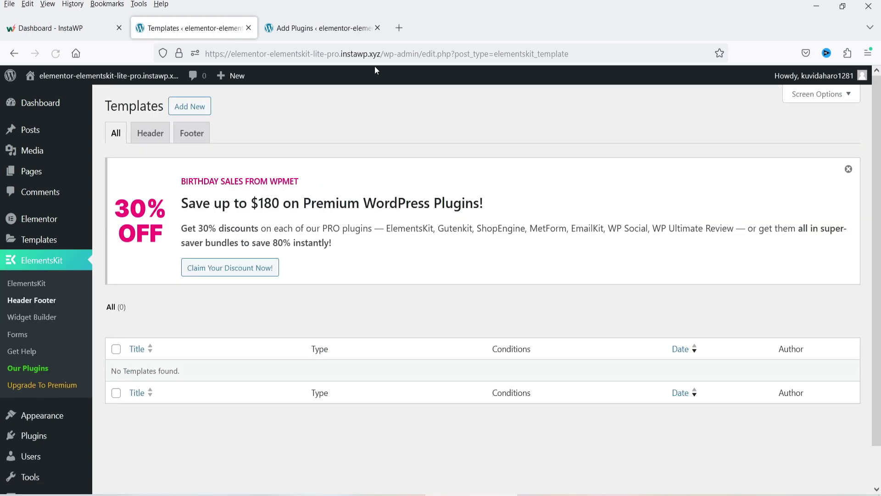
{"action": "left_click", "coordinate": [377, 28]}
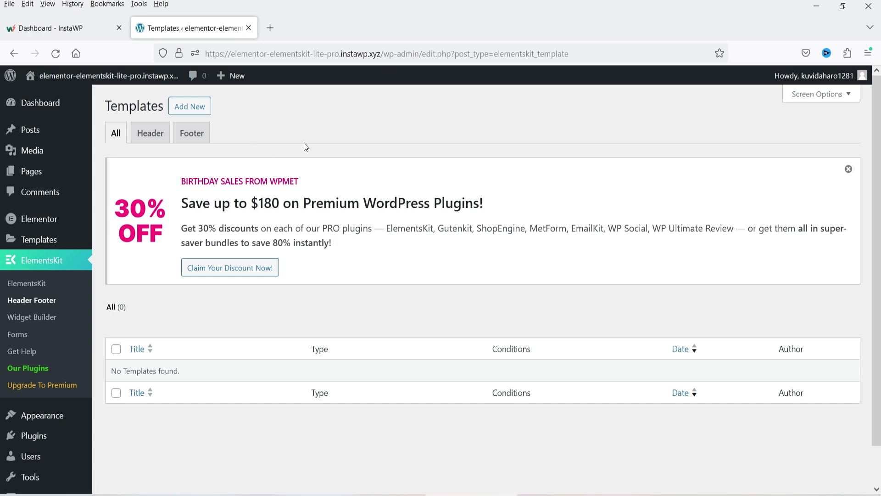
- Create and save a Header-type template named 'Header 1' with the Entire Site condition
{"action": "left_click", "coordinate": [193, 109]}
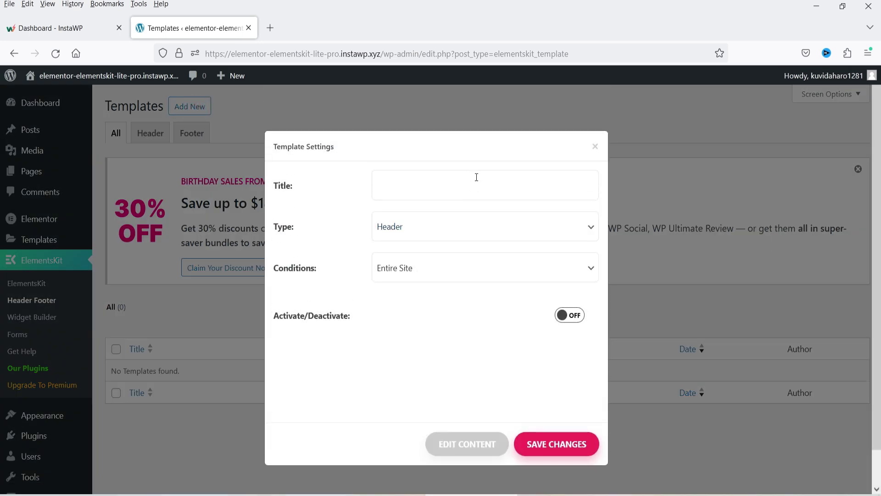
{"action": "left_click", "coordinate": [421, 226]}
{"action": "left_click", "coordinate": [414, 254]}
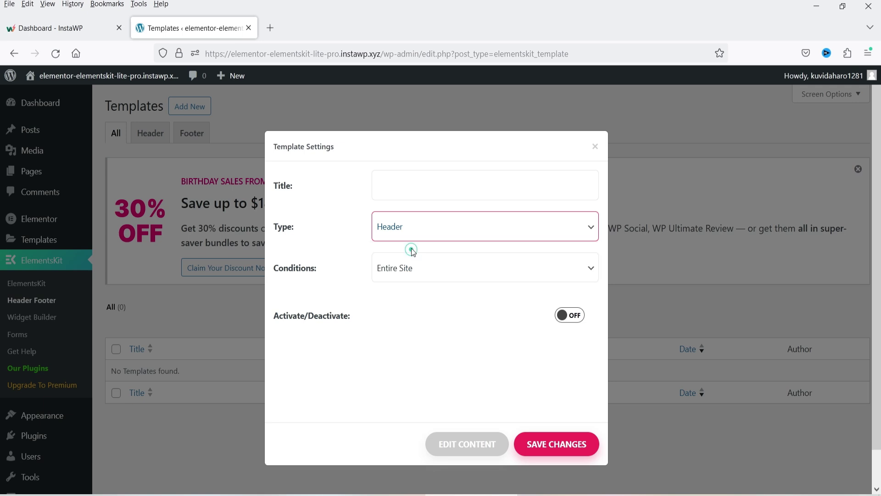
{"action": "left_click", "coordinate": [419, 186]}
{"action": "type", "text": "H"}
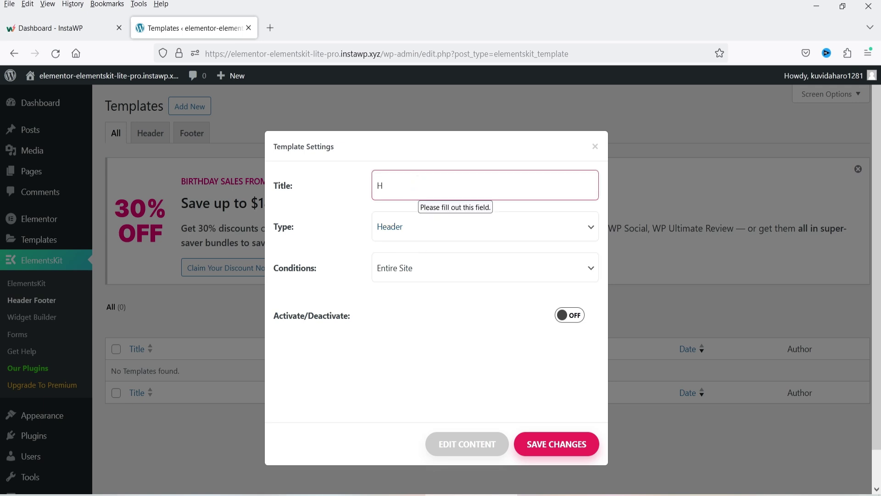
{"action": "type", "text": "eader"}
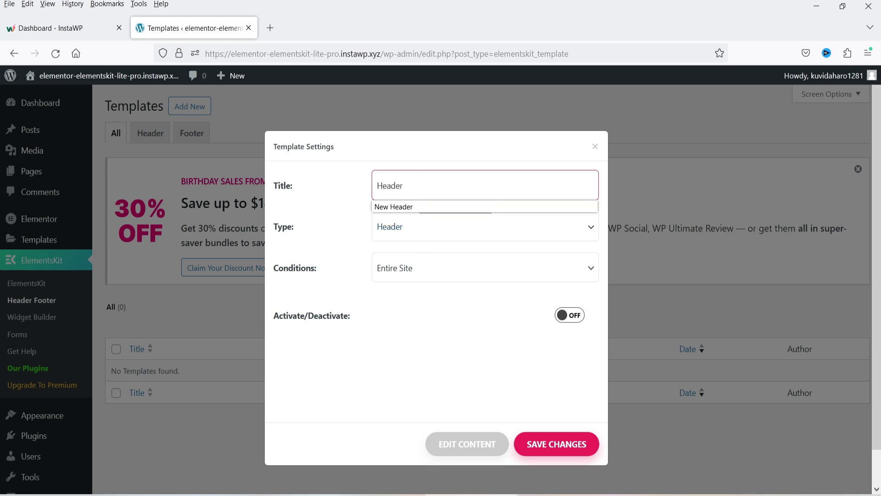
{"action": "type", "text": " 1"}
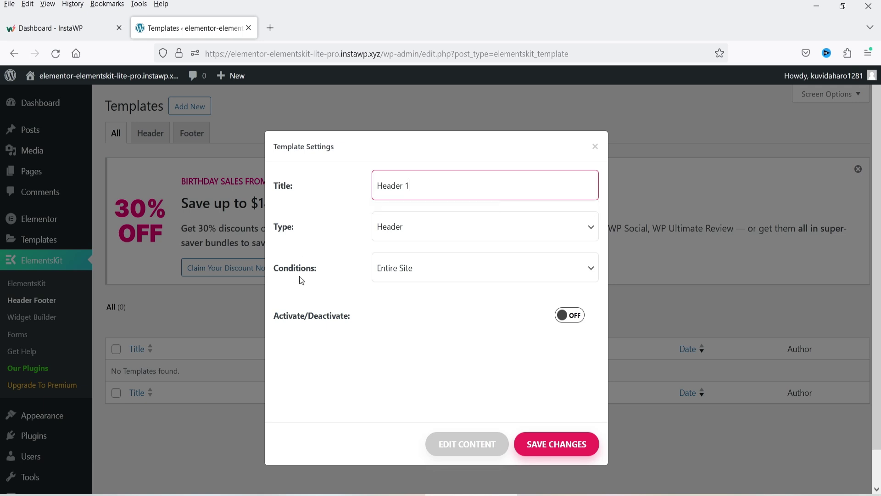
{"action": "left_click", "coordinate": [417, 279]}
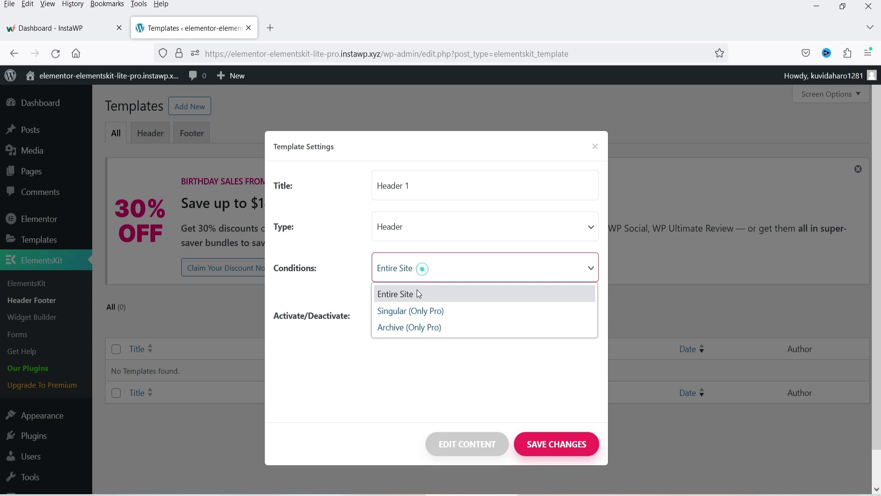
{"action": "left_click", "coordinate": [418, 293]}
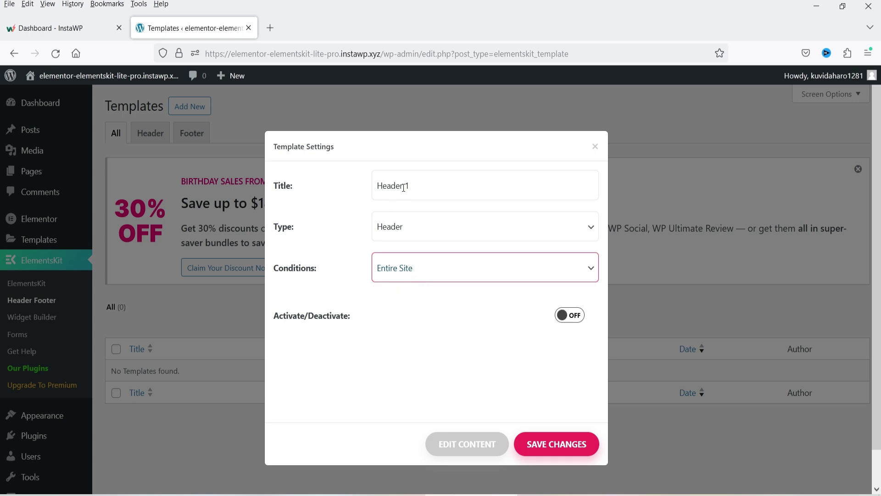
{"action": "left_click", "coordinate": [548, 448]}
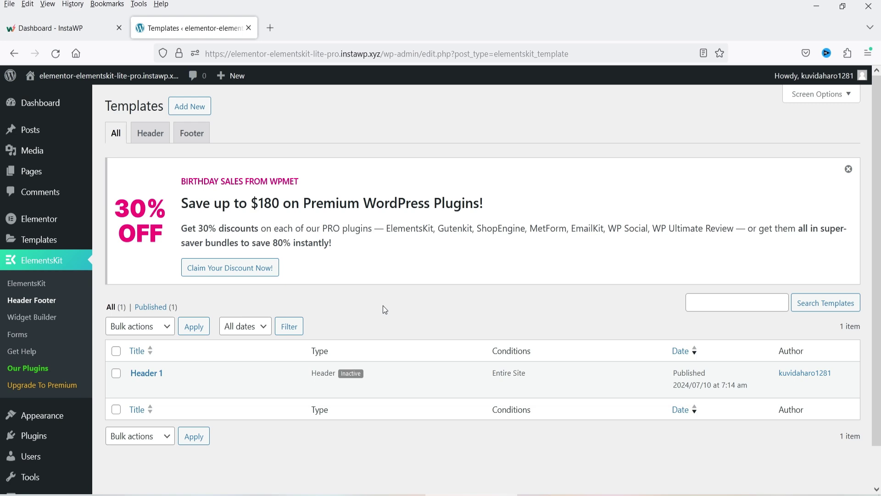
- Open Header 1's template settings and launch its content in the Elementor editor
{"action": "left_click", "coordinate": [137, 385]}
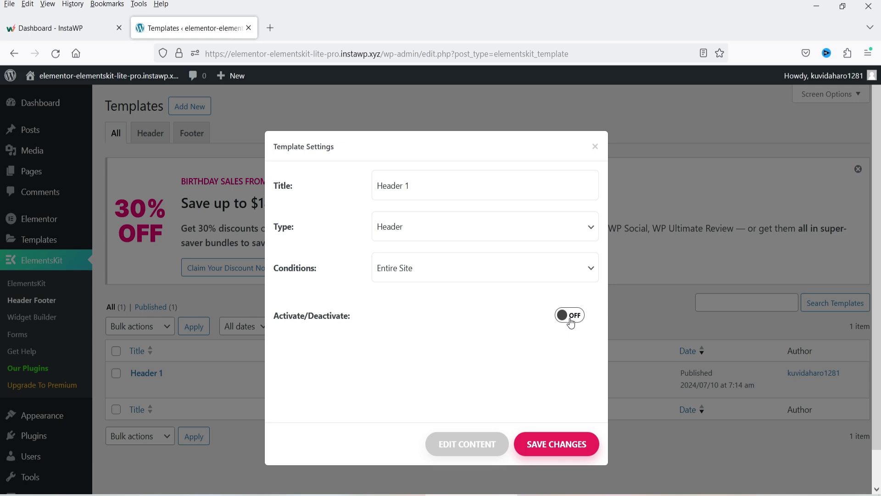
{"action": "left_click", "coordinate": [471, 444]}
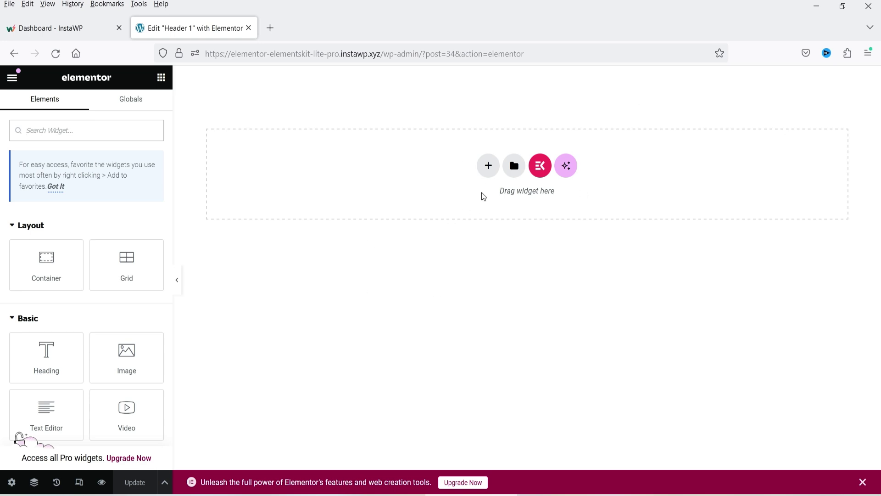
- Add a 25/50/25 three-column flexbox container to the empty header canvas
{"action": "left_click", "coordinate": [488, 165]}
{"action": "left_click", "coordinate": [488, 202]}
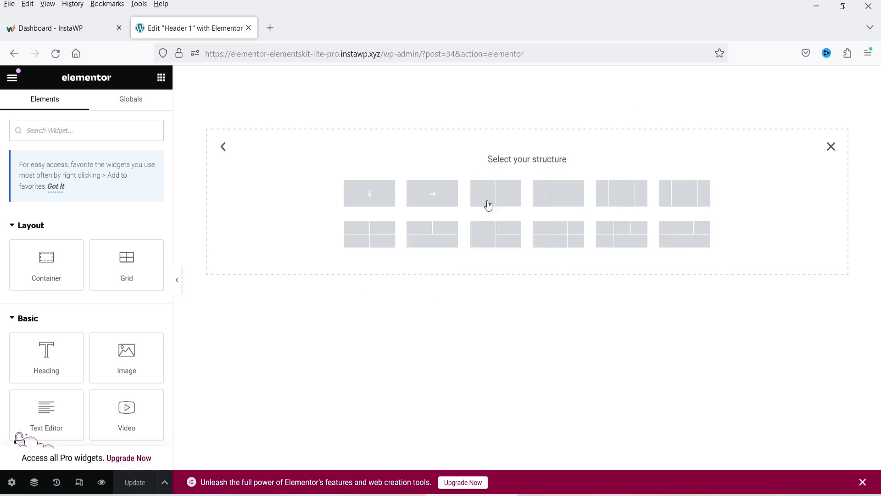
{"action": "left_click", "coordinate": [676, 202]}
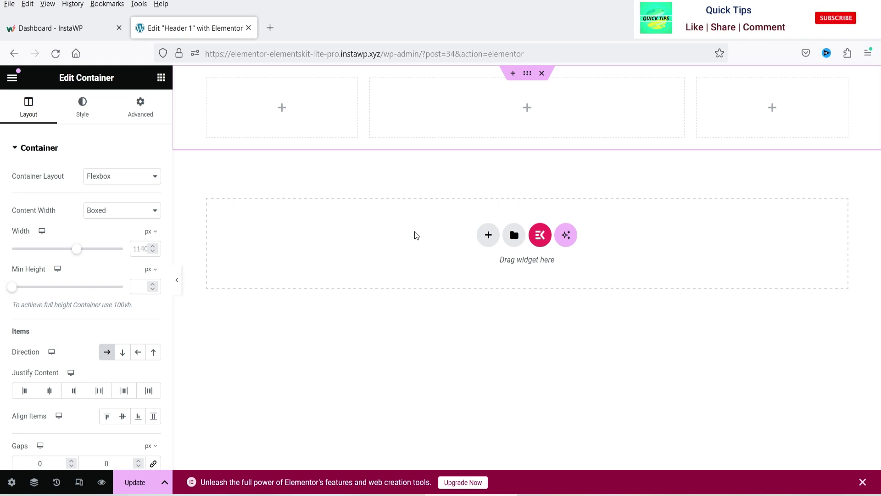
{"action": "left_click", "coordinate": [283, 107]}
{"action": "scroll", "coordinate": [126, 138], "scroll_direction": "down", "scroll_amount": 3}
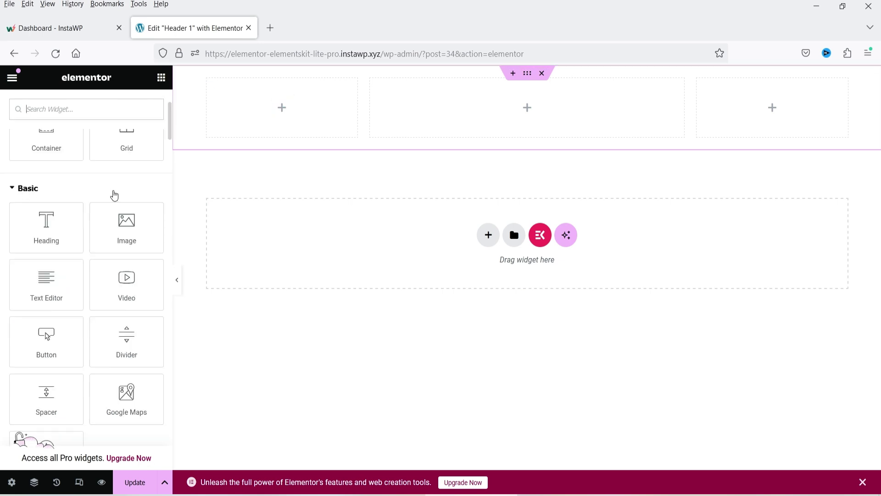
- Place an Image widget showing air-sealing-1.jpg in the first column
{"action": "left_click_drag", "start_coordinate": [248, 125], "coordinate": [248, 126]}
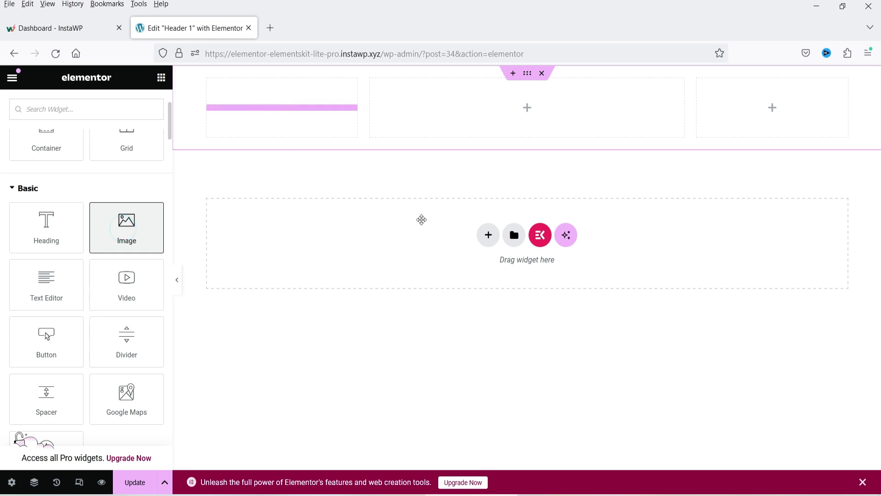
{"action": "left_click", "coordinate": [75, 215]}
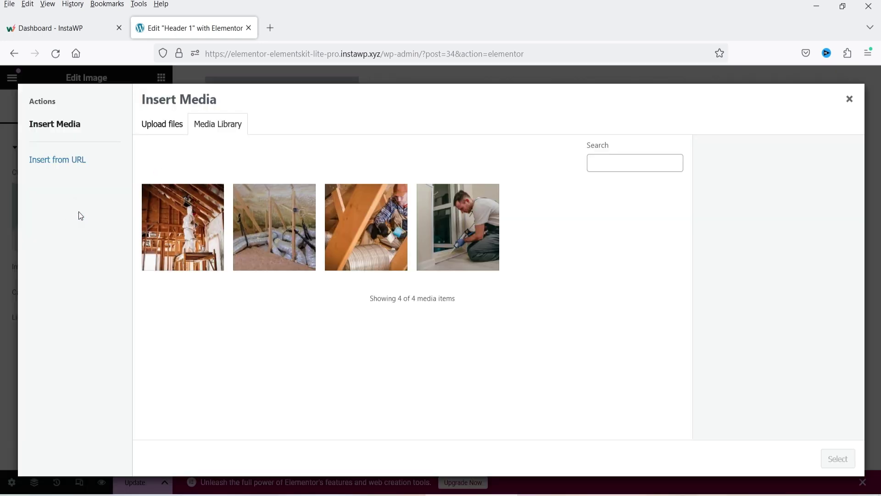
{"action": "left_click", "coordinate": [466, 248]}
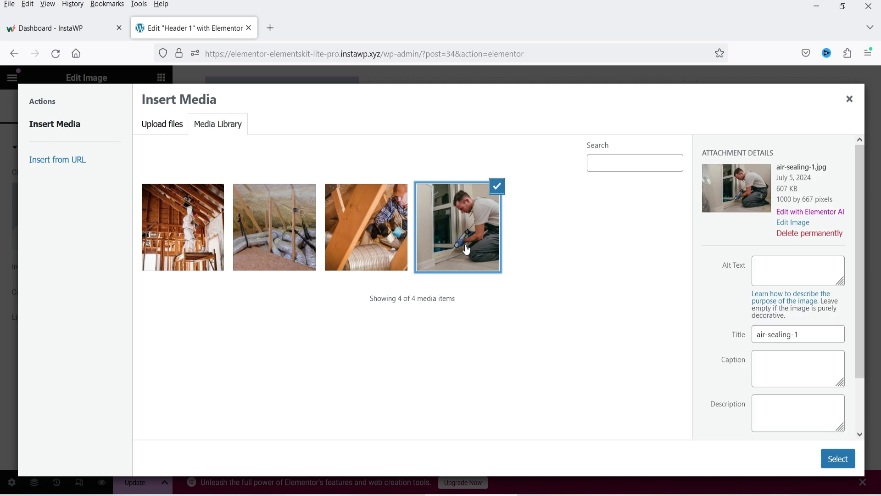
{"action": "left_click", "coordinate": [842, 463]}
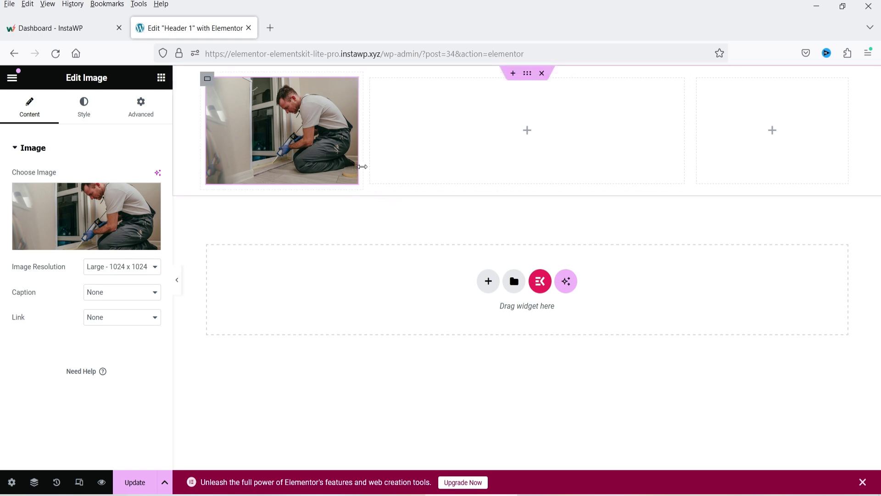
- Narrow the image column and widen the middle column by dragging their borders
{"action": "left_click_drag", "start_coordinate": [362, 167], "coordinate": [301, 134]}
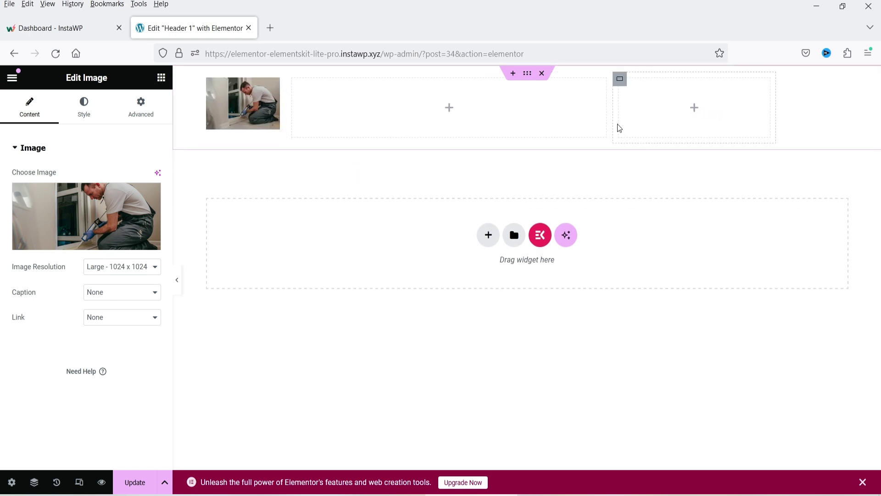
{"action": "left_click_drag", "start_coordinate": [611, 119], "coordinate": [661, 129]}
{"action": "left_click", "coordinate": [709, 110]}
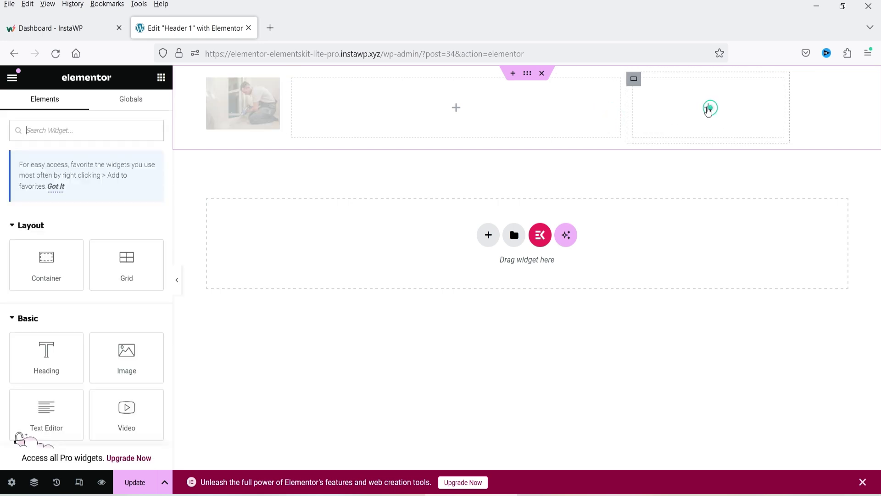
- Add a Button widget to the third column, centred vertically in its container
{"action": "scroll", "coordinate": [69, 280], "scroll_direction": "down", "scroll_amount": 4}
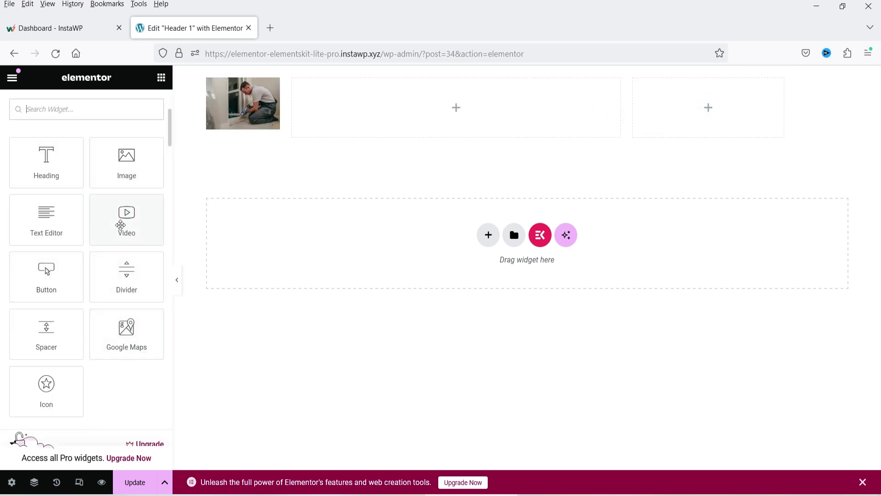
{"action": "left_click_drag", "start_coordinate": [41, 280], "coordinate": [719, 161]}
{"action": "left_click", "coordinate": [635, 81]}
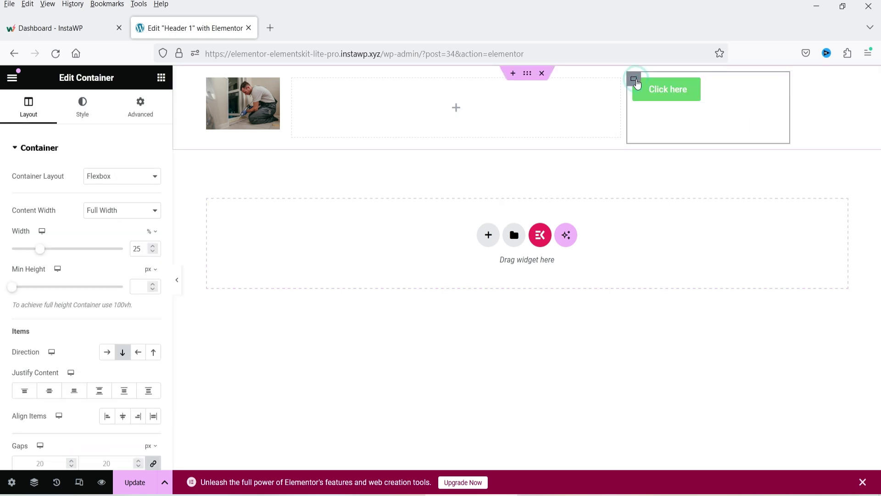
{"action": "left_click", "coordinate": [51, 395]}
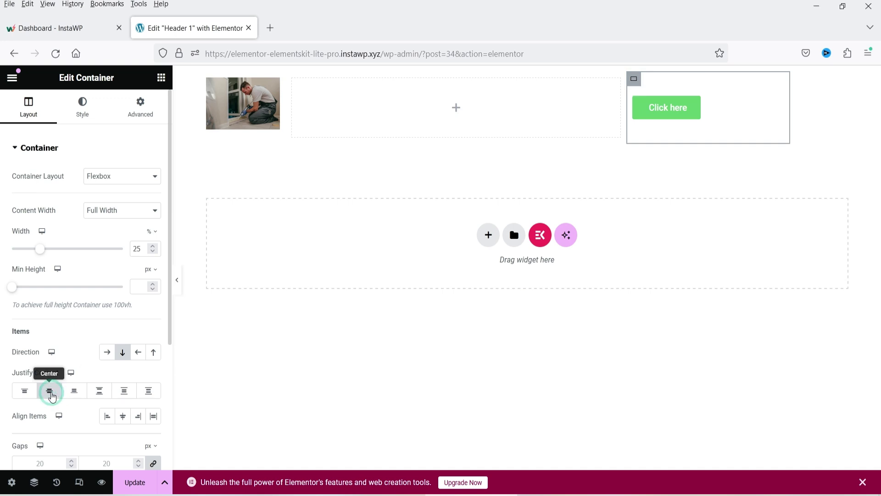
- Stretch the button across its column and relabel it 'Call Now'
{"action": "left_click", "coordinate": [665, 116]}
{"action": "left_click", "coordinate": [148, 114]}
{"action": "left_click", "coordinate": [85, 115]}
{"action": "left_click", "coordinate": [153, 178]}
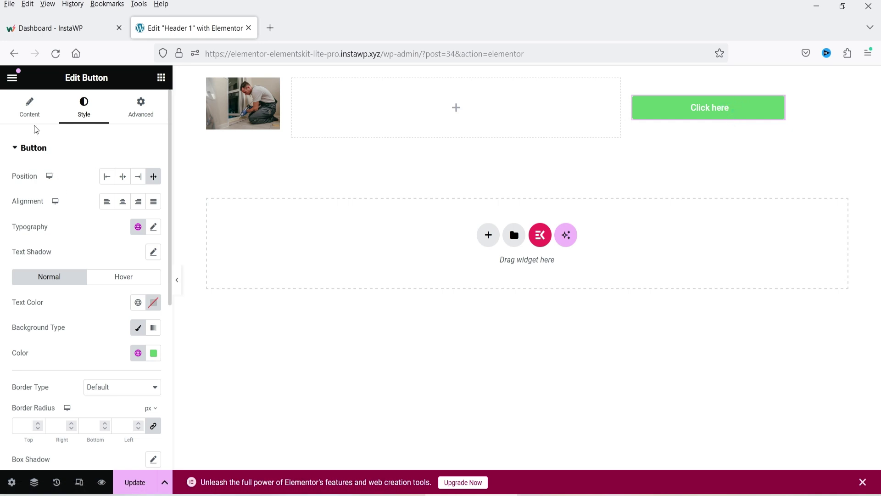
{"action": "left_click", "coordinate": [30, 110]}
{"action": "triple_click", "coordinate": [123, 203]}
{"action": "type", "text": "Call Now"}
{"action": "key", "text": "Tab"}
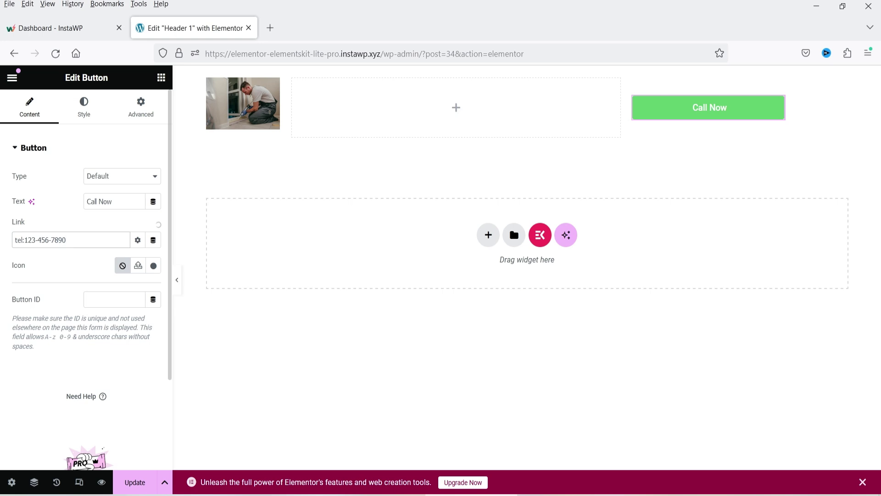
{"action": "left_click", "coordinate": [458, 110]}
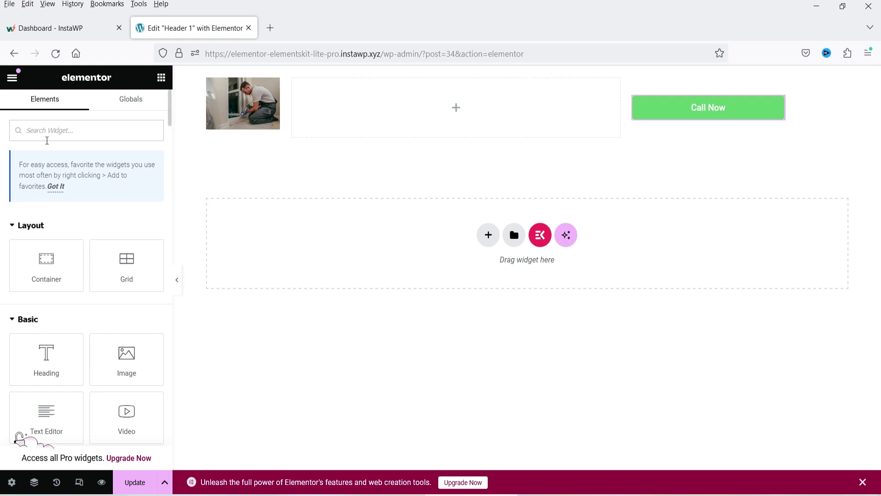
- Add an ElementsKit Nav Menu to the middle column, centred vertically
{"action": "type", "text": "menu"}
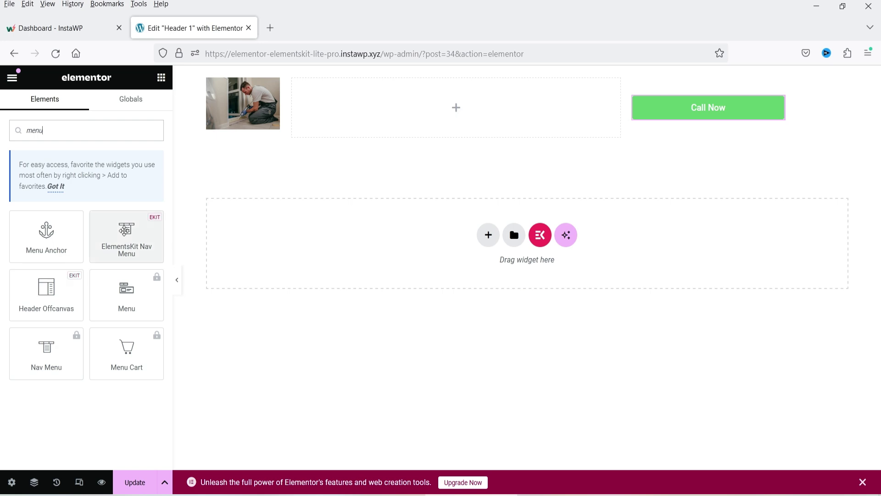
{"action": "left_click_drag", "start_coordinate": [124, 233], "coordinate": [514, 123]}
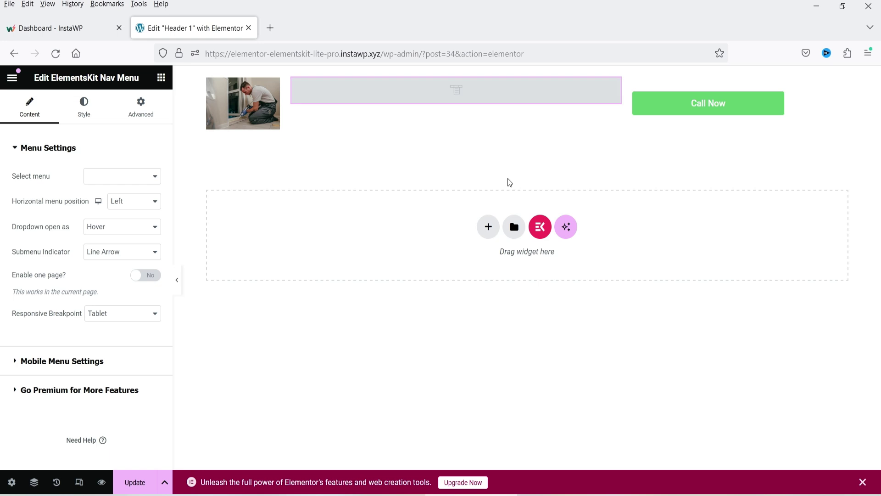
{"action": "left_click", "coordinate": [293, 78]}
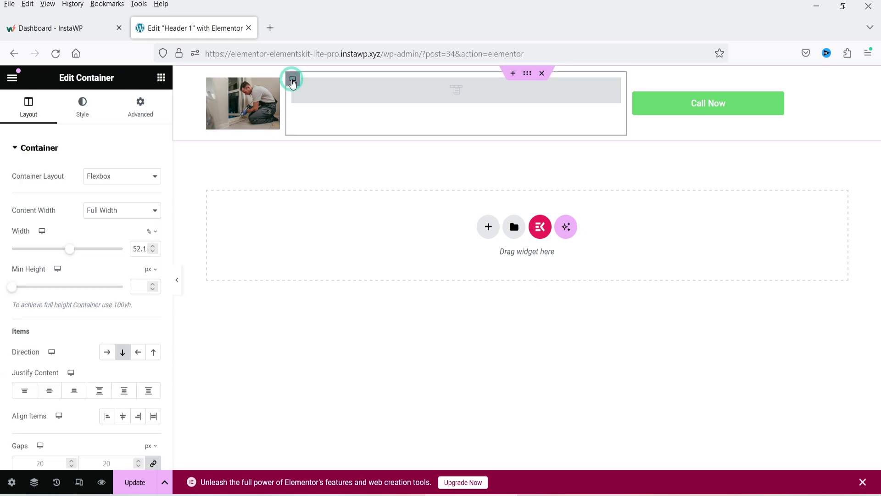
{"action": "left_click", "coordinate": [49, 391]}
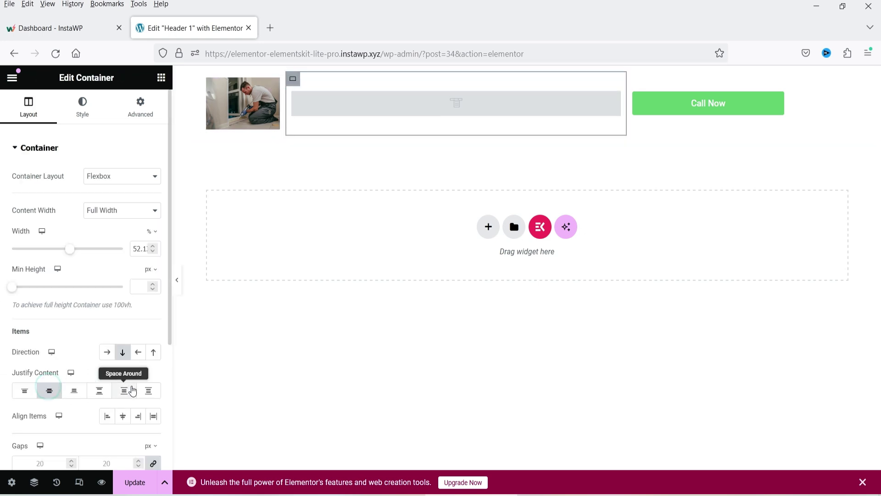
- Set the nav menu to use Main Menu and select the image column's width value
{"action": "left_click", "coordinate": [456, 113]}
{"action": "left_click", "coordinate": [27, 117]}
{"action": "left_click", "coordinate": [108, 178]}
{"action": "left_click", "coordinate": [110, 193]}
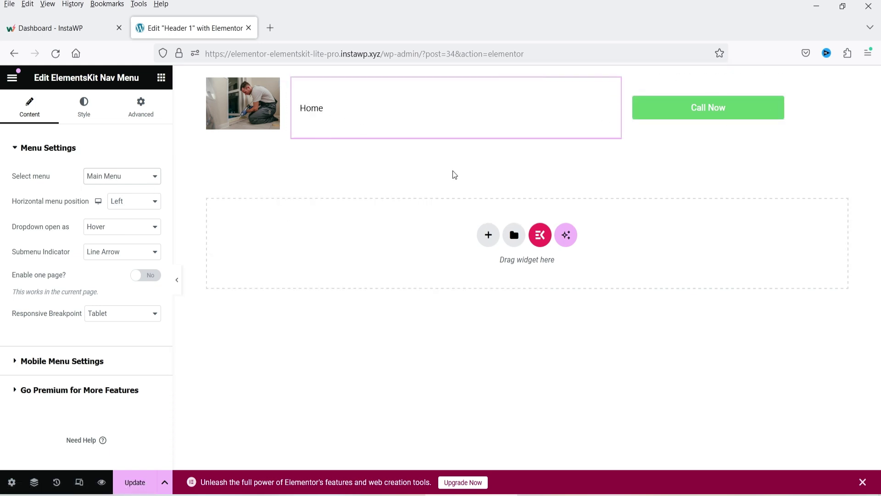
{"action": "left_click", "coordinate": [207, 80]}
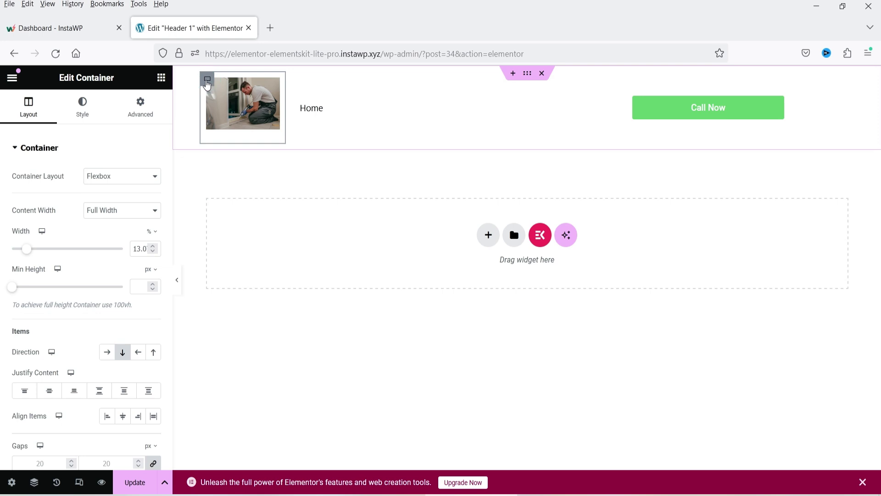
{"action": "double_click", "coordinate": [138, 249]}
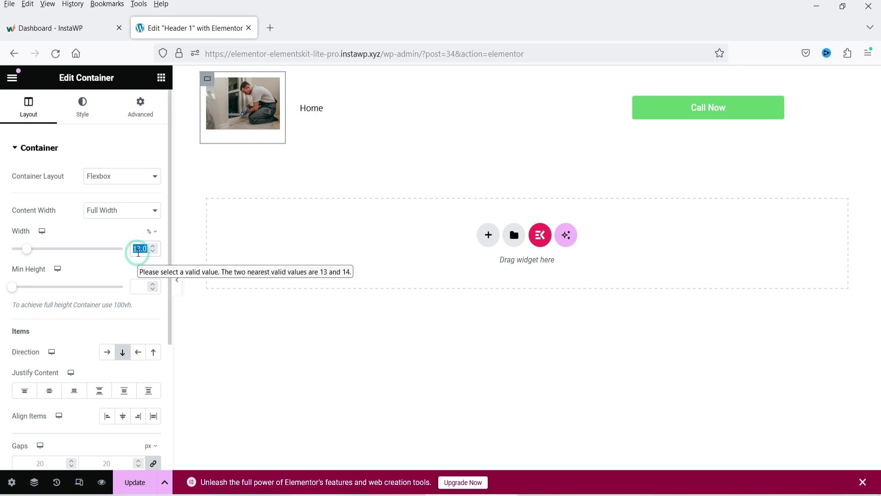
- Set column widths to 15 for the image, 15 for Call Now, and 70 for the menu
{"action": "type", "text": "15"}
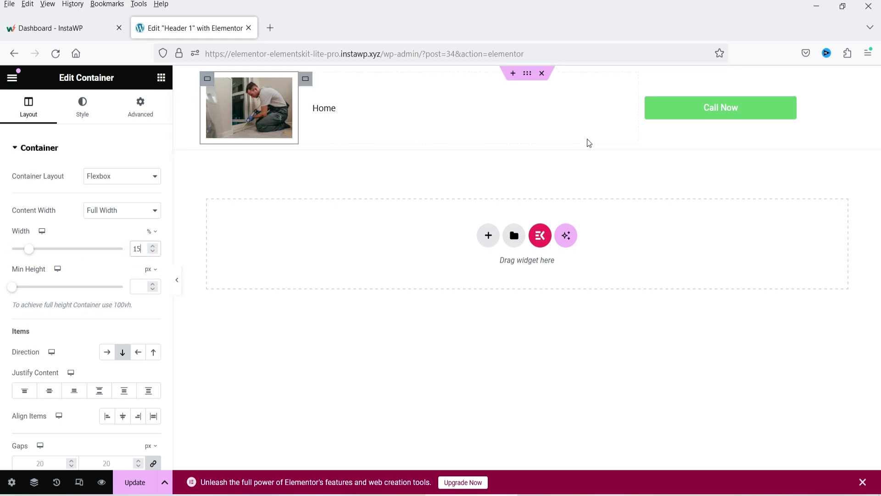
{"action": "left_click", "coordinate": [647, 78]}
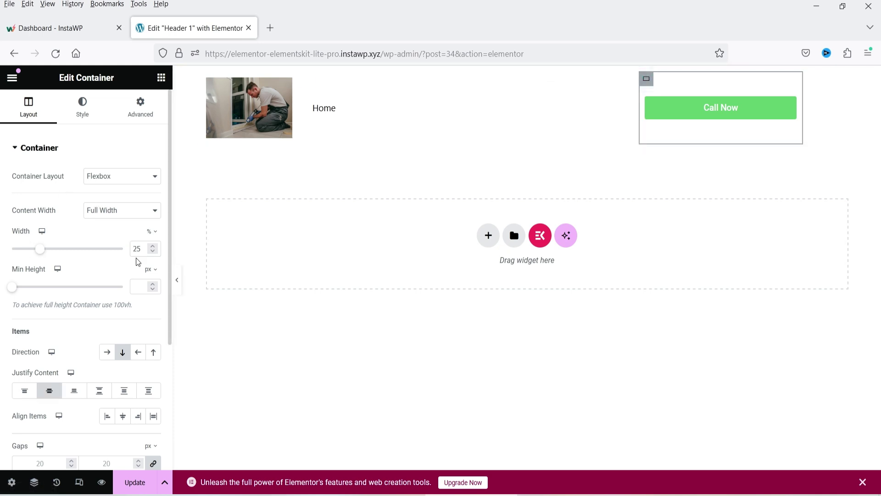
{"action": "type", "text": "15"}
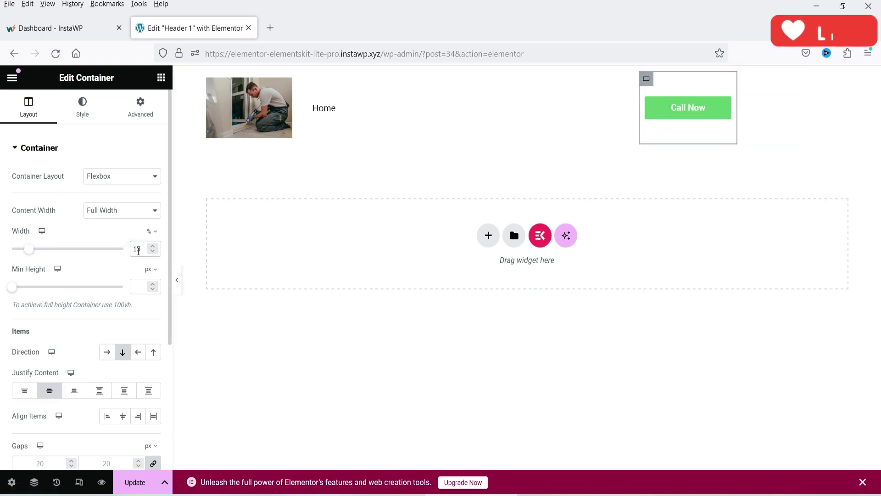
{"action": "left_click", "coordinate": [306, 79]}
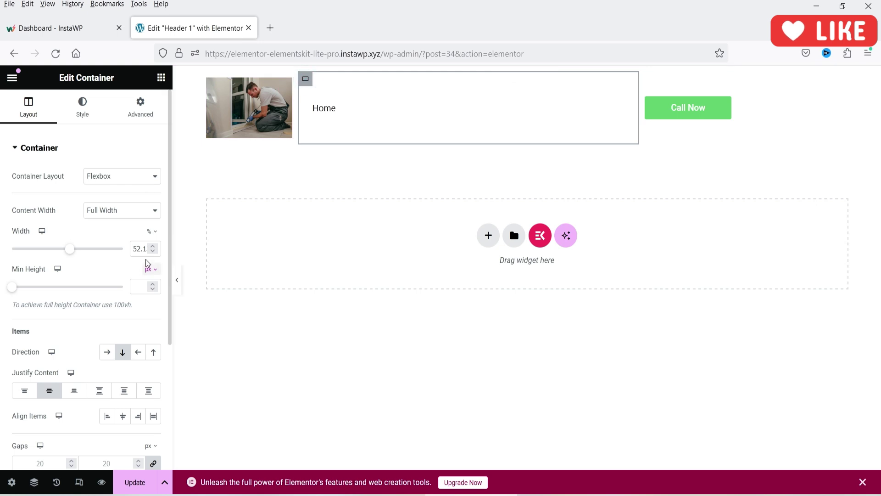
{"action": "type", "text": "70"}
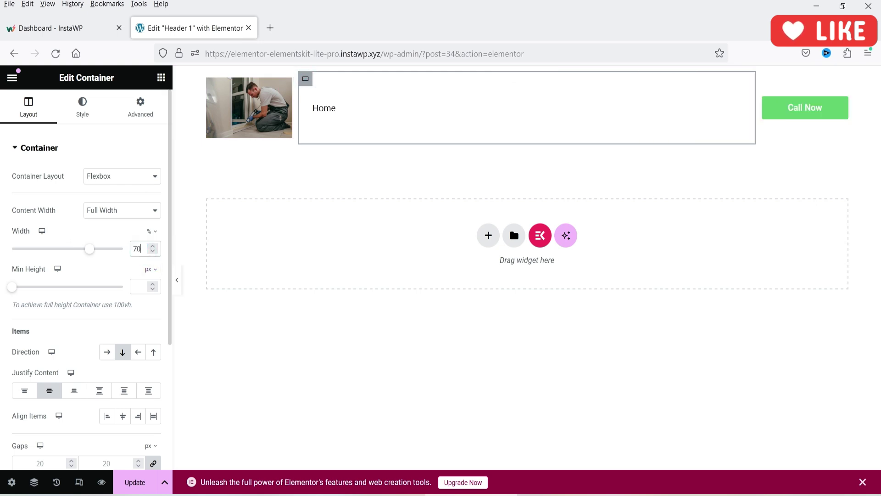
- Centre the menu items horizontally and set the menu item typography size to 19
{"action": "left_click", "coordinate": [373, 115]}
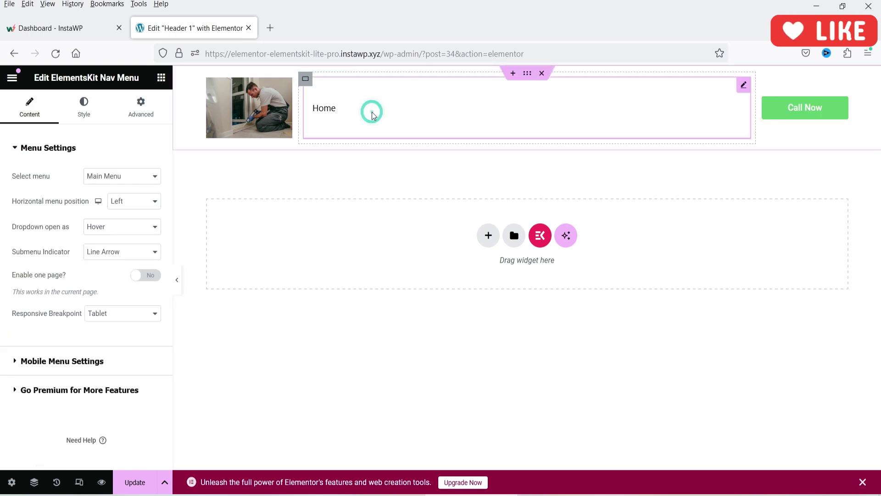
{"action": "left_click", "coordinate": [126, 203]}
{"action": "left_click", "coordinate": [137, 233]}
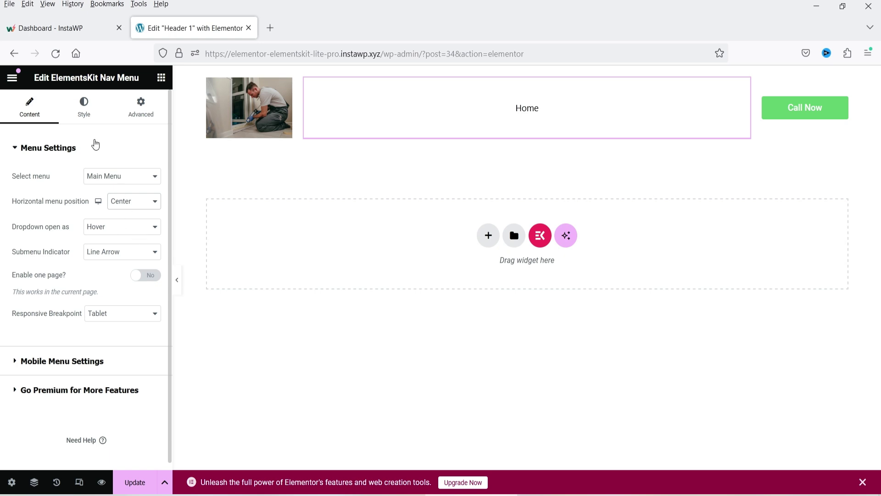
{"action": "left_click", "coordinate": [85, 108]}
{"action": "scroll", "coordinate": [96, 276], "scroll_direction": "down", "scroll_amount": 2}
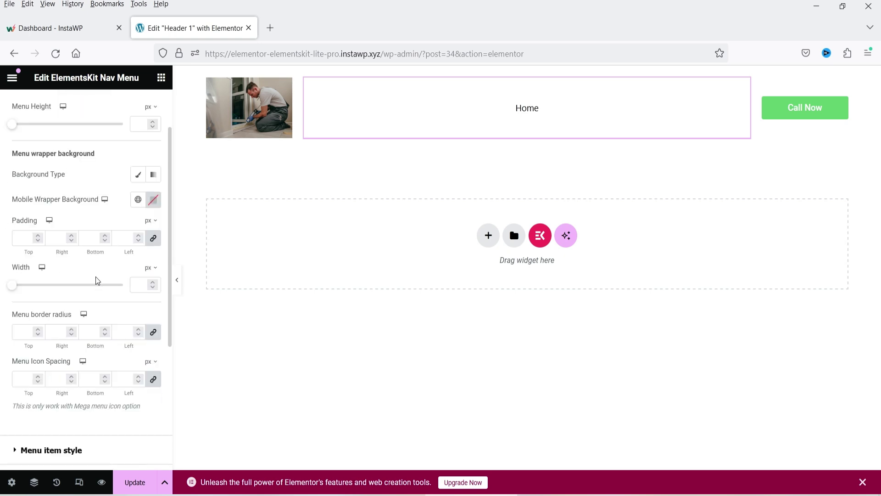
{"action": "scroll", "coordinate": [92, 275], "scroll_direction": "down", "scroll_amount": 5}
{"action": "left_click", "coordinate": [32, 264]}
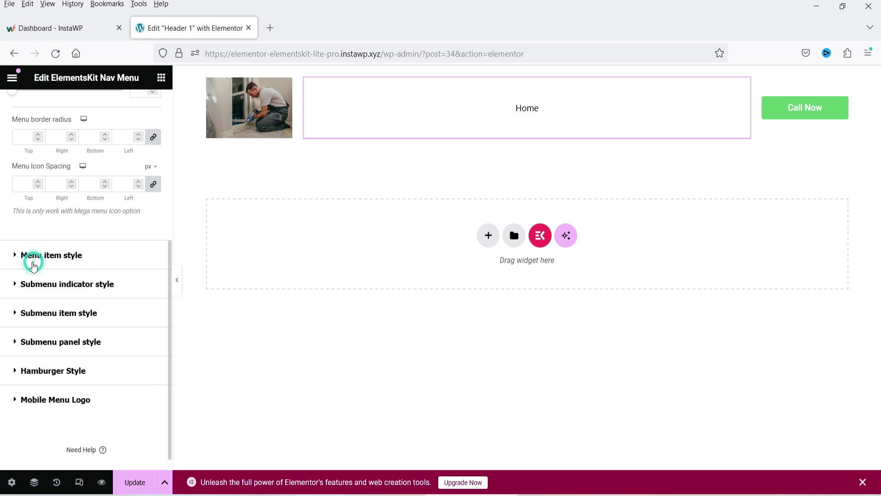
{"action": "left_click", "coordinate": [154, 208]}
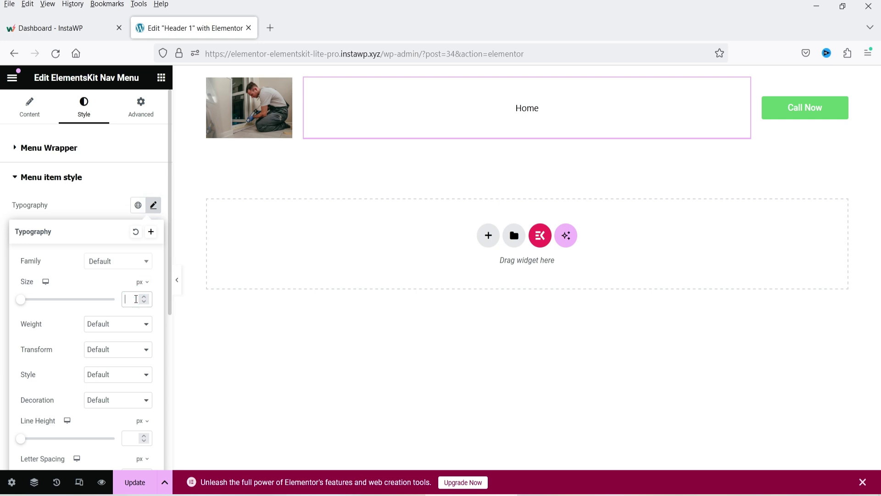
{"action": "type", "text": "19"}
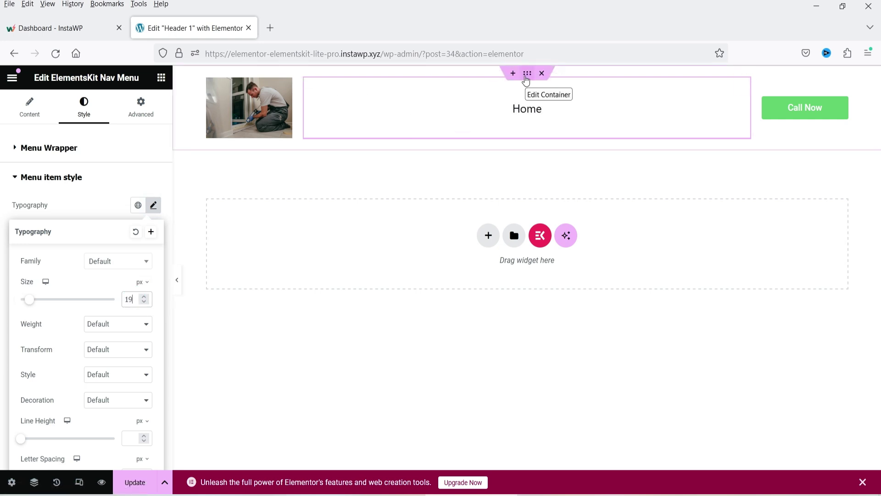
- Give the header container a solid dark blue background
{"action": "left_click", "coordinate": [527, 80]}
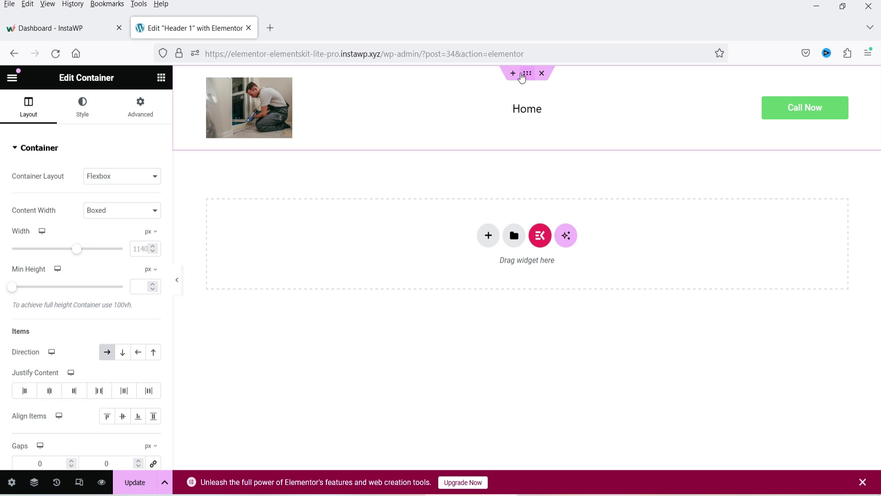
{"action": "left_click", "coordinate": [71, 116]}
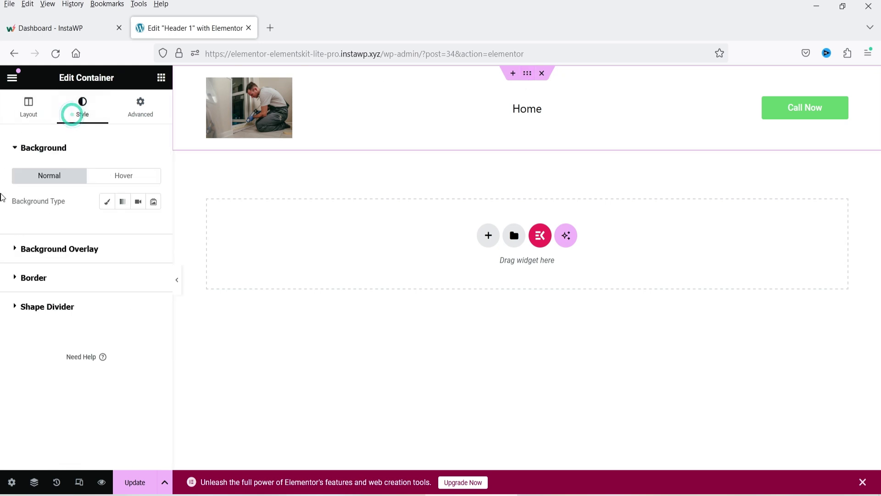
{"action": "left_click", "coordinate": [105, 202]}
{"action": "left_click", "coordinate": [138, 227]}
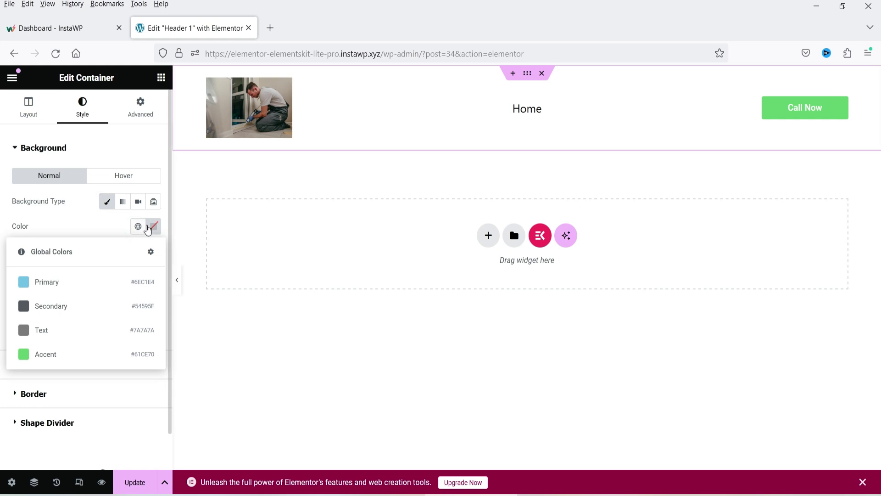
{"action": "left_click", "coordinate": [147, 227]}
{"action": "mouse_move", "coordinate": [173, 374]}
{"action": "left_mouse_down"}
{"action": "mouse_move", "coordinate": [185, 329]}
{"action": "mouse_move", "coordinate": [203, 319]}
{"action": "left_mouse_up"}
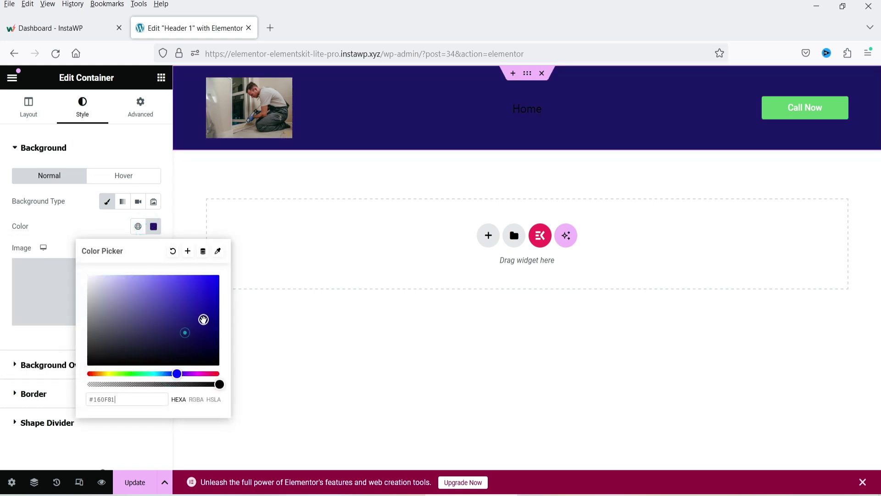
- Set the nav menu's item text colour to near-white #F8F8F8
{"action": "left_click", "coordinate": [577, 123]}
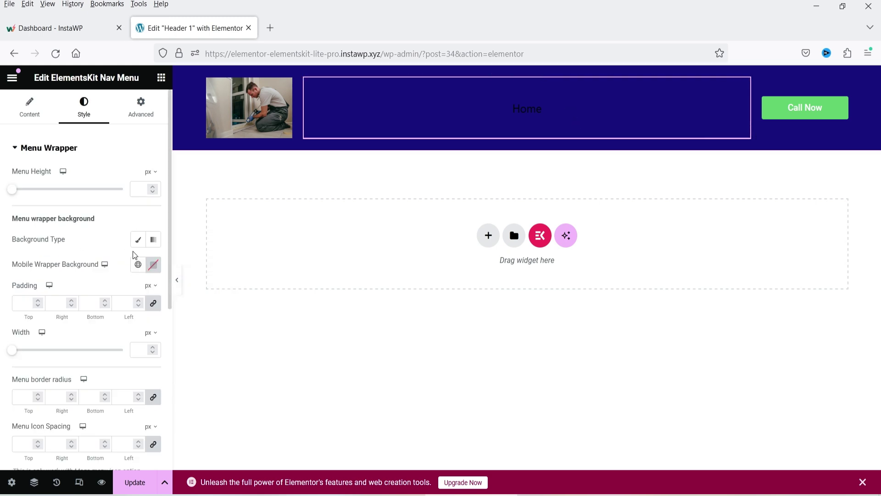
{"action": "scroll", "coordinate": [98, 241], "scroll_direction": "down", "scroll_amount": 5}
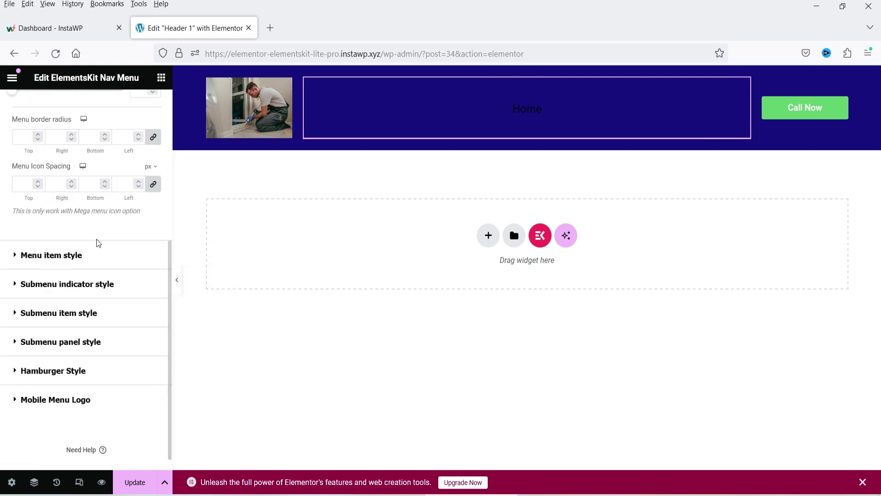
{"action": "left_click", "coordinate": [74, 264]}
{"action": "left_click", "coordinate": [137, 305]}
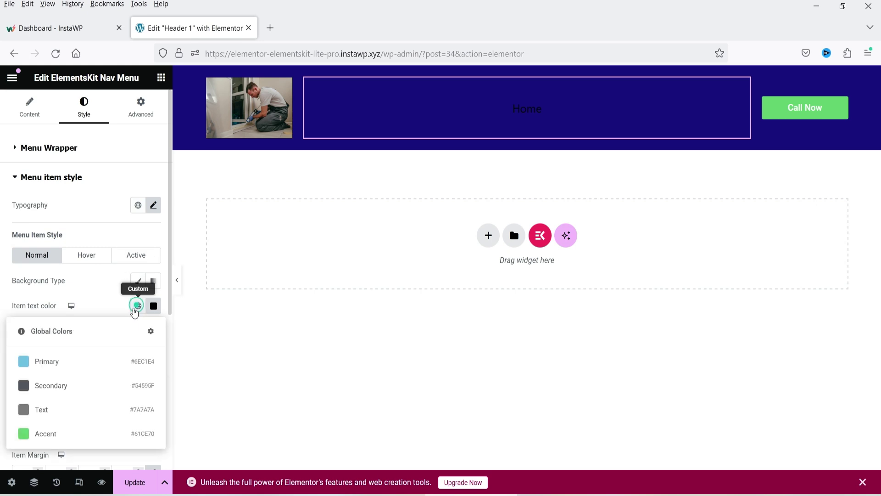
{"action": "left_click", "coordinate": [154, 306]}
{"action": "left_click_drag", "start_coordinate": [131, 228], "coordinate": [87, 152]}
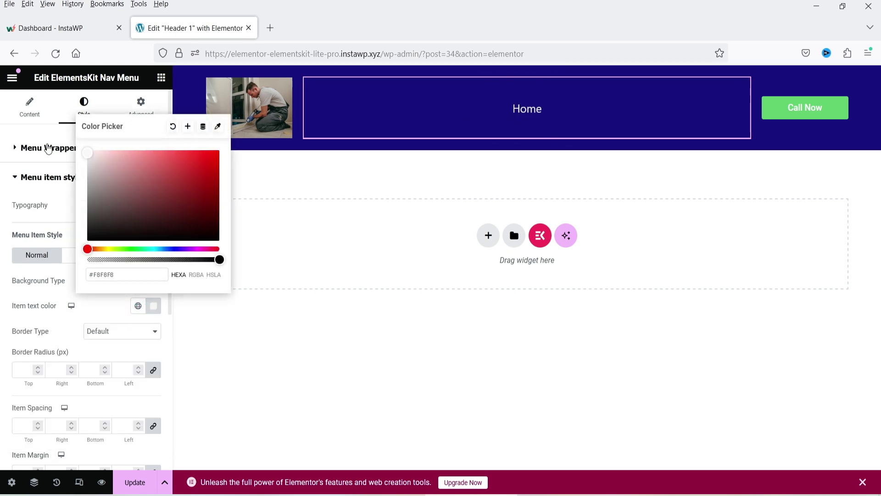
{"action": "left_click", "coordinate": [425, 178]}
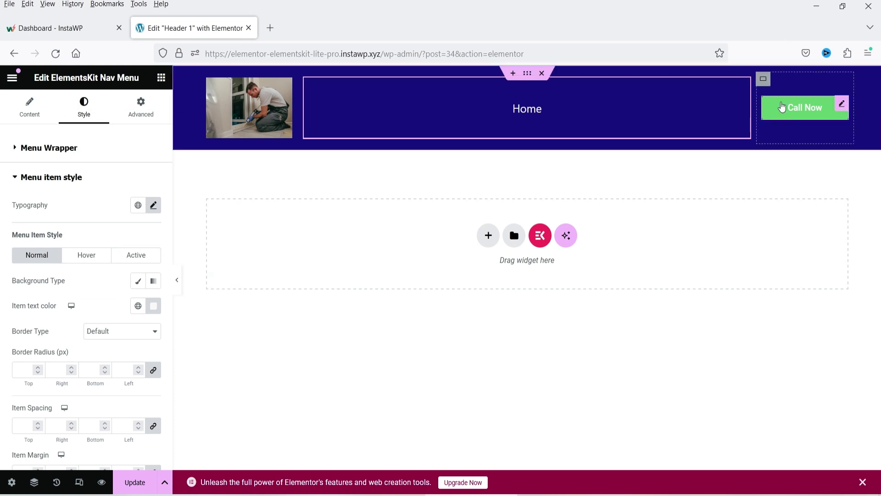
- Give the Call Now container a Classic background using the global Accent green
{"action": "left_click", "coordinate": [764, 79]}
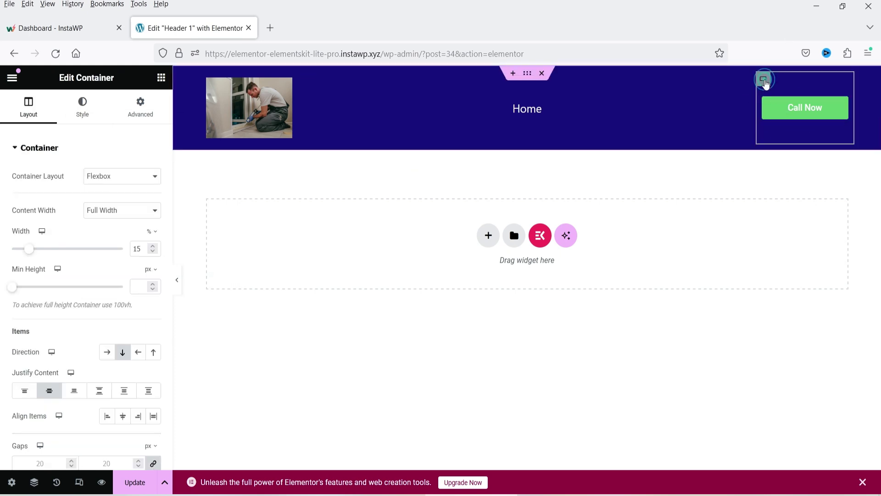
{"action": "left_click", "coordinate": [78, 121]}
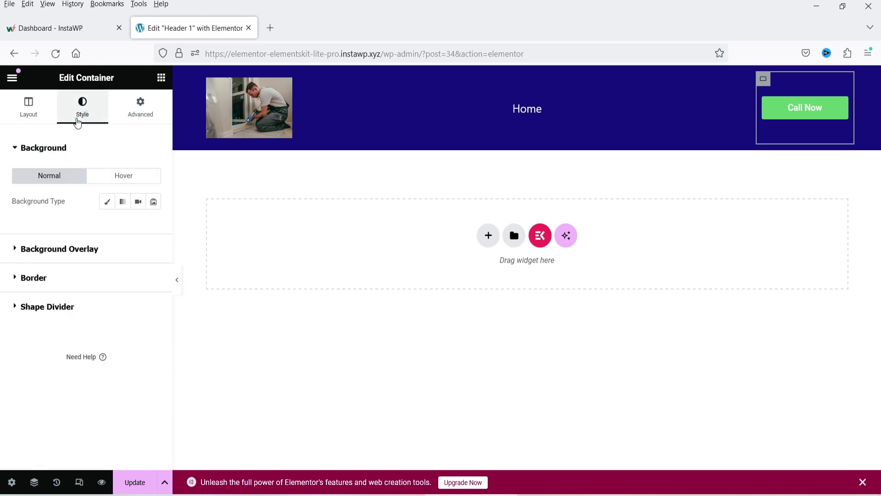
{"action": "left_click", "coordinate": [107, 202]}
{"action": "left_click", "coordinate": [138, 228]}
{"action": "left_click", "coordinate": [59, 357]}
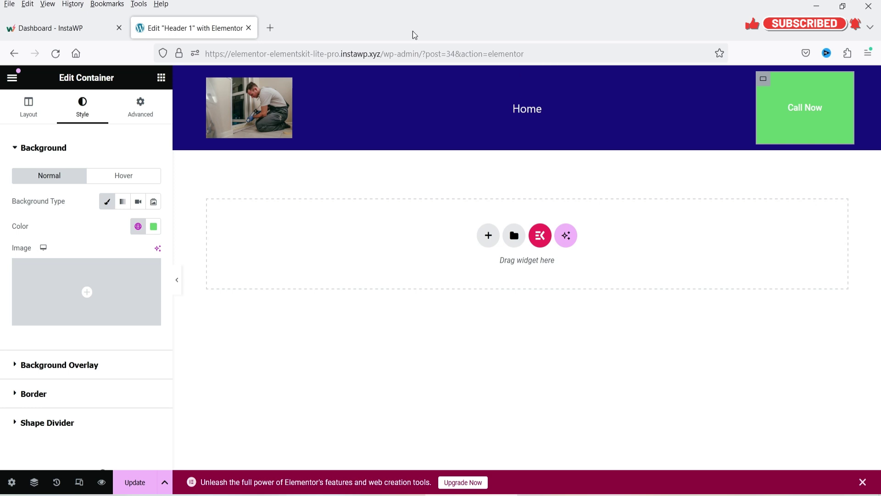
- Review the Nav Menu's content and Mobile Menu Settings
{"action": "left_click", "coordinate": [480, 122]}
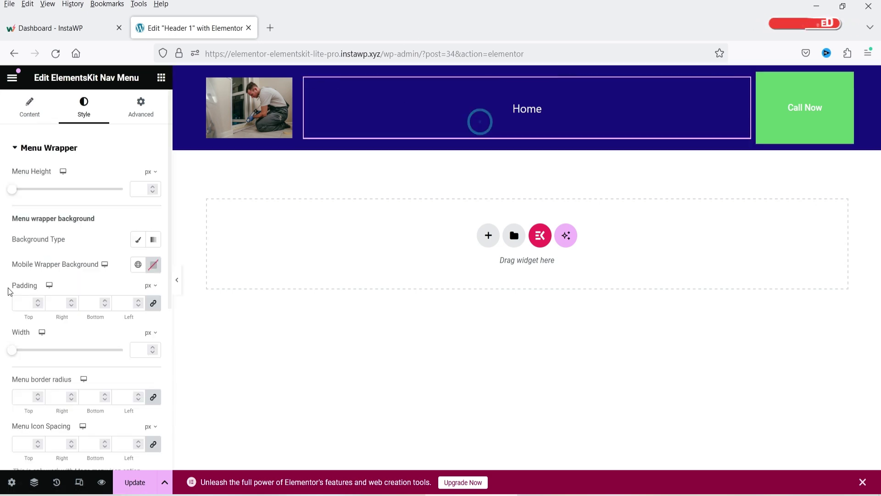
{"action": "left_click", "coordinate": [26, 117]}
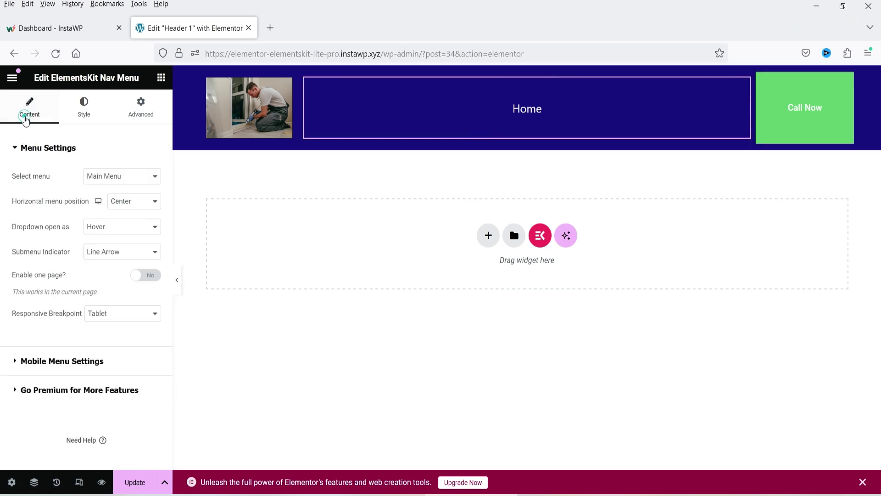
{"action": "left_click", "coordinate": [68, 365]}
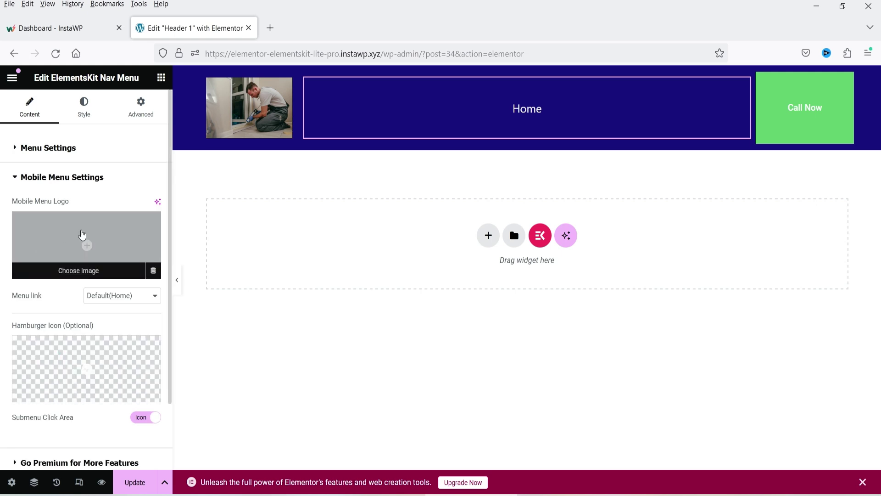
{"action": "scroll", "coordinate": [97, 230], "scroll_direction": "down", "scroll_amount": 2}
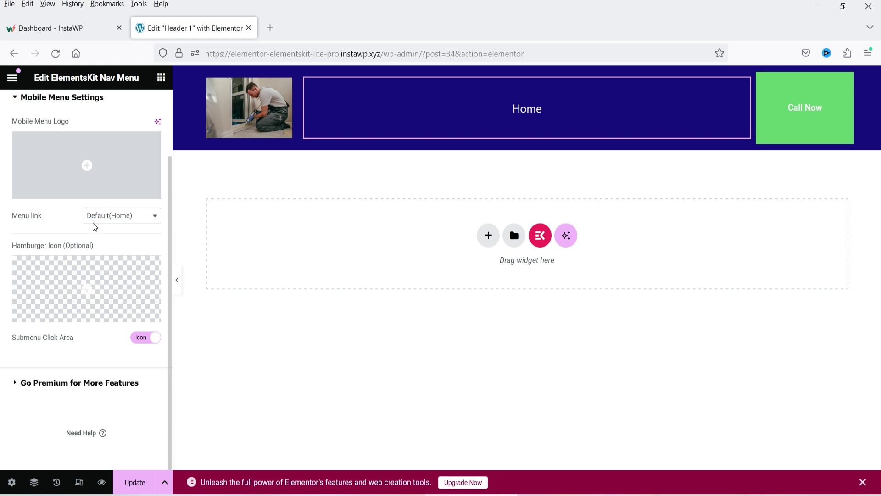
{"action": "scroll", "coordinate": [78, 151], "scroll_direction": "up", "scroll_amount": 2}
- Look over the Nav Menu's style settings, then switch on responsive preview mode
{"action": "left_click", "coordinate": [84, 107]}
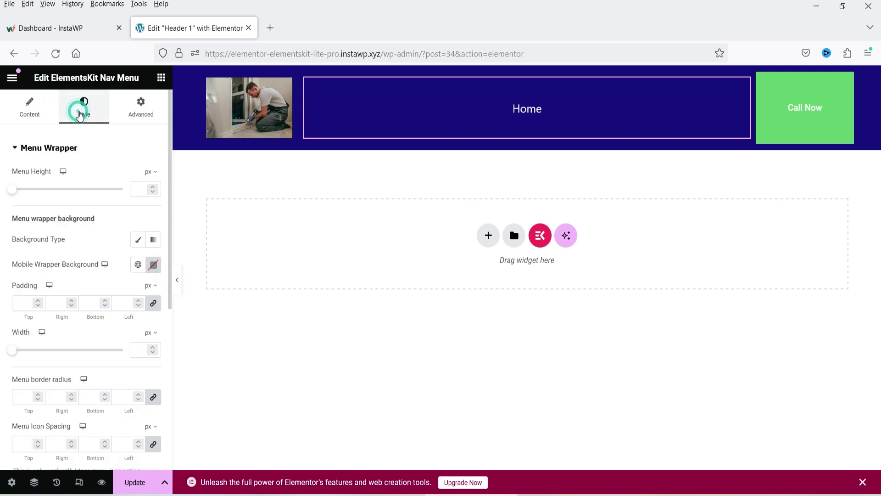
{"action": "scroll", "coordinate": [48, 217], "scroll_direction": "down", "scroll_amount": 5}
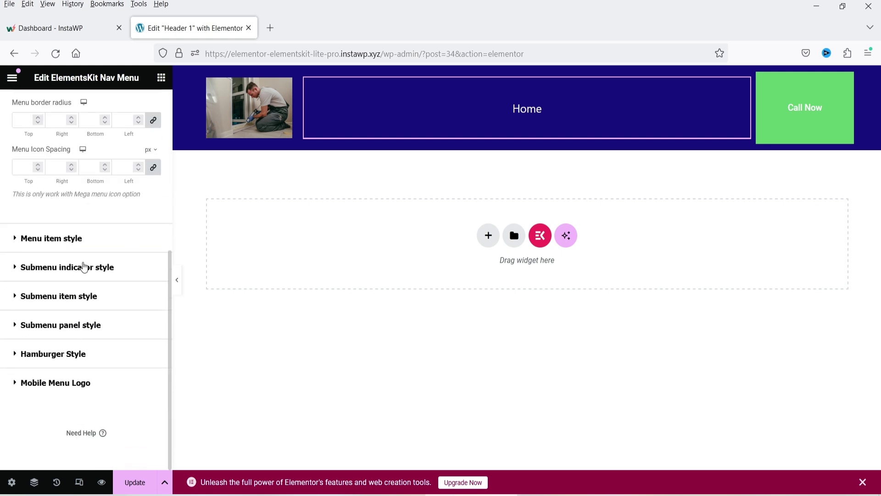
{"action": "scroll", "coordinate": [74, 229], "scroll_direction": "up", "scroll_amount": 5}
{"action": "left_click", "coordinate": [28, 103]}
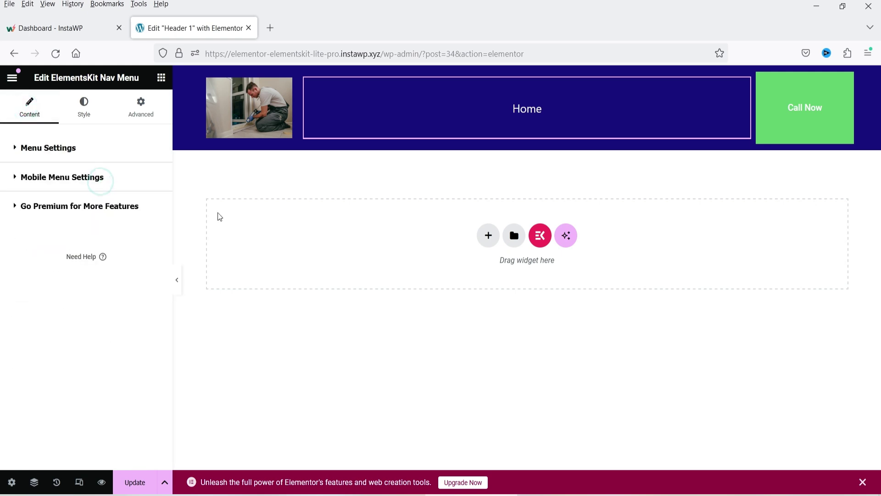
{"action": "left_click", "coordinate": [79, 482]}
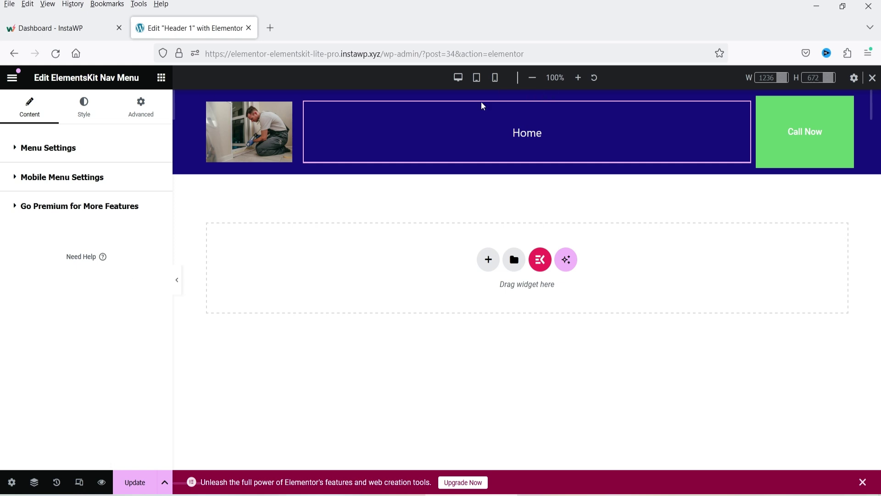
- Preview the header at mobile size and make the hamburger icon colour fully opaque
{"action": "left_click", "coordinate": [495, 78]}
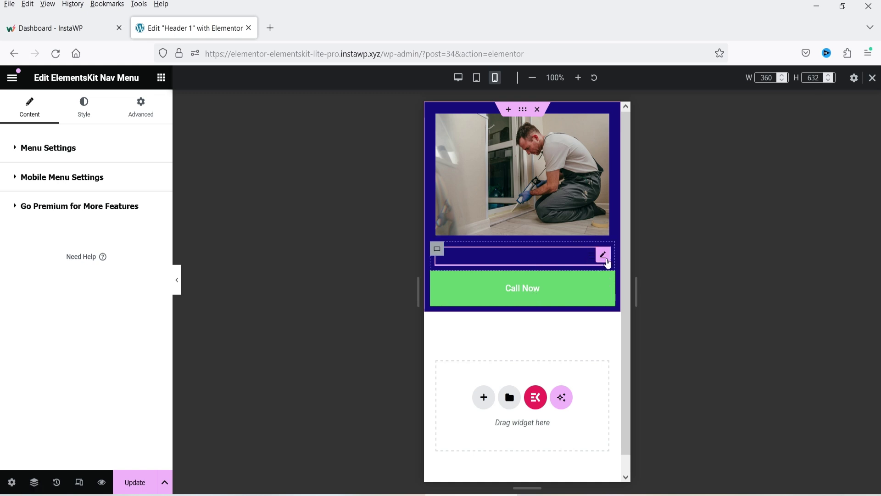
{"action": "left_click", "coordinate": [84, 106]}
{"action": "scroll", "coordinate": [18, 280], "scroll_direction": "down", "scroll_amount": 5}
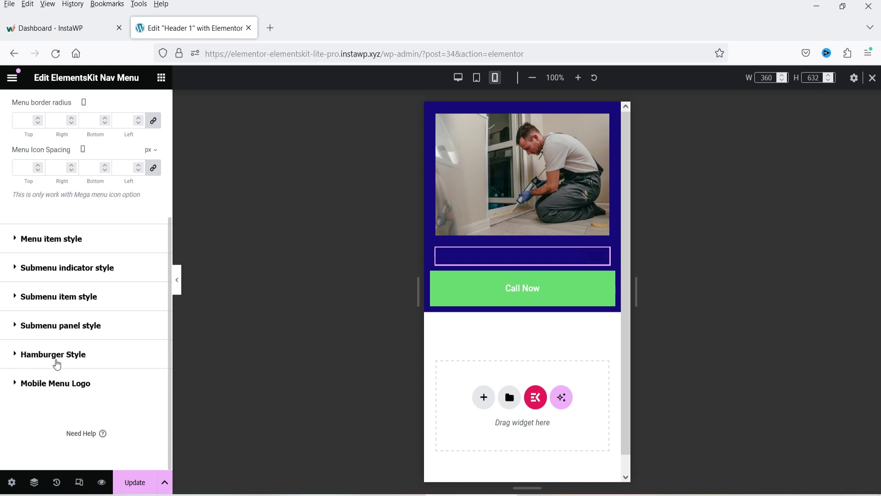
{"action": "left_click", "coordinate": [56, 355]}
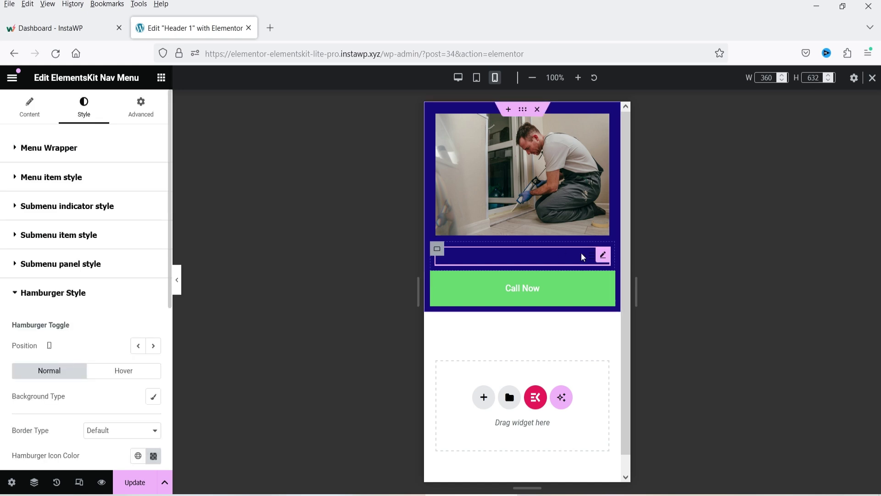
{"action": "scroll", "coordinate": [36, 269], "scroll_direction": "down", "scroll_amount": 5}
{"action": "left_click", "coordinate": [138, 174]}
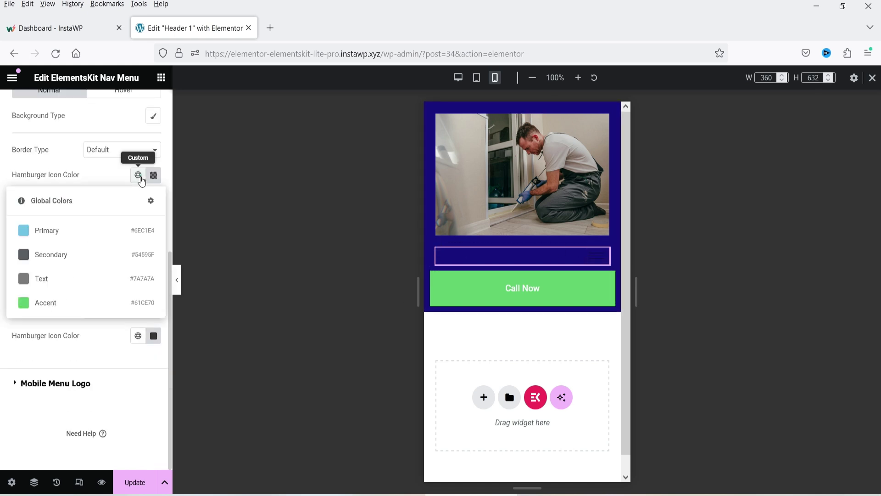
{"action": "left_click", "coordinate": [154, 175]}
{"action": "left_click_drag", "start_coordinate": [154, 333], "coordinate": [244, 334]}
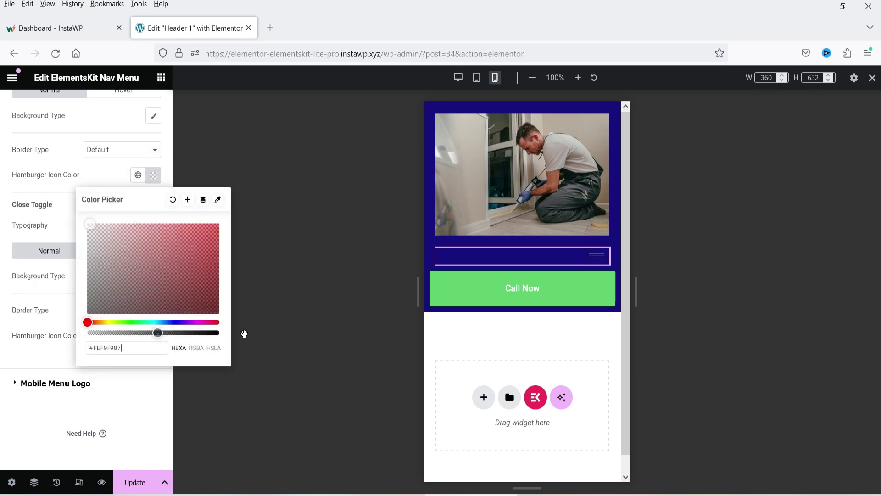
{"action": "left_click", "coordinate": [109, 115]}
- Give the hamburger toggle a near-black background and keep it aligned right
{"action": "left_click", "coordinate": [154, 118]}
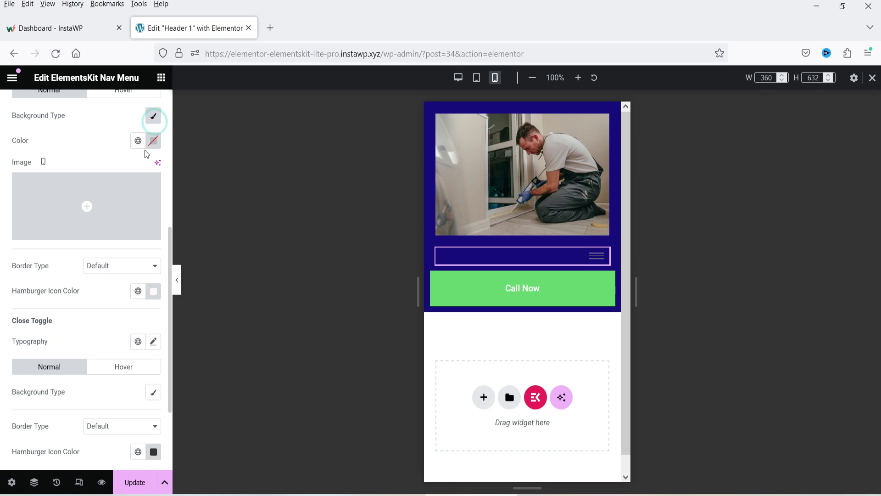
{"action": "left_click", "coordinate": [138, 140]}
{"action": "left_click", "coordinate": [154, 141]}
{"action": "left_click", "coordinate": [93, 278]}
{"action": "scroll", "coordinate": [124, 239], "scroll_direction": "up", "scroll_amount": 3}
{"action": "left_click", "coordinate": [153, 209]}
{"action": "left_click", "coordinate": [138, 209]}
{"action": "left_click", "coordinate": [153, 209]}
- Keep the toggle's default border type and switch to the close toggle's hover colours
{"action": "scroll", "coordinate": [83, 265], "scroll_direction": "down", "scroll_amount": 2}
{"action": "scroll", "coordinate": [82, 266], "scroll_direction": "down", "scroll_amount": 2}
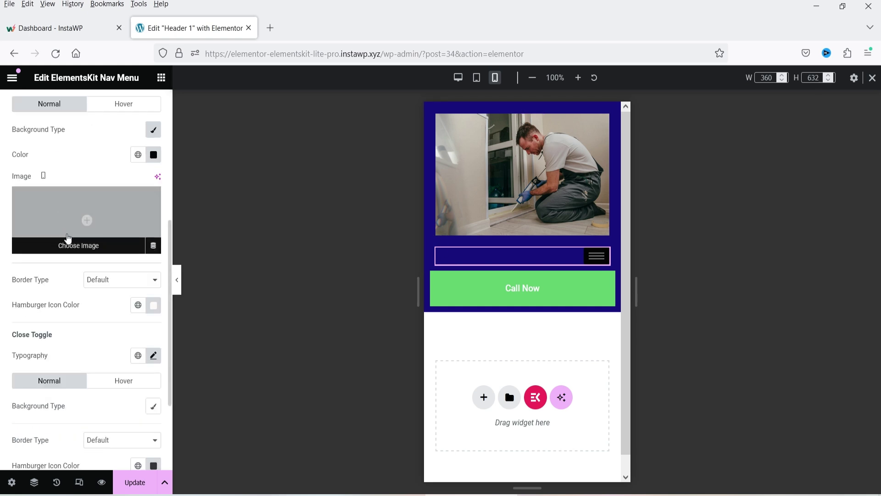
{"action": "scroll", "coordinate": [55, 200], "scroll_direction": "down", "scroll_amount": 4}
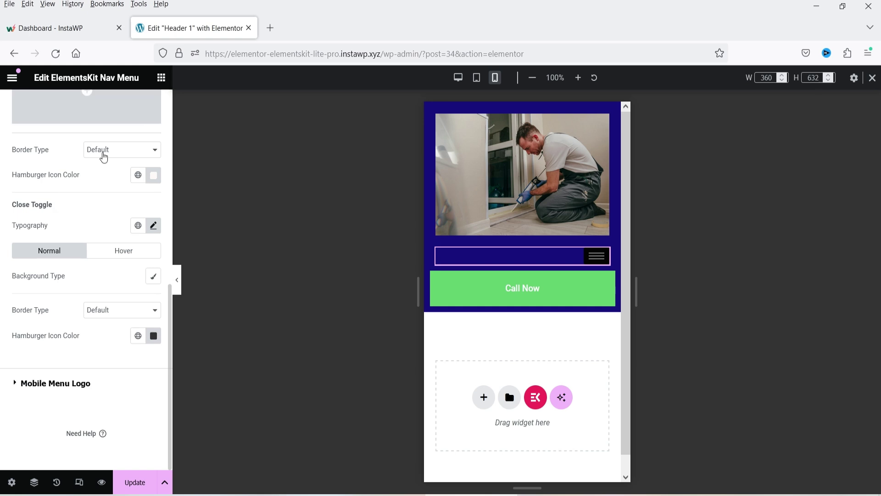
{"action": "left_click", "coordinate": [106, 155]}
{"action": "left_click", "coordinate": [106, 155]}
{"action": "left_click", "coordinate": [124, 251]}
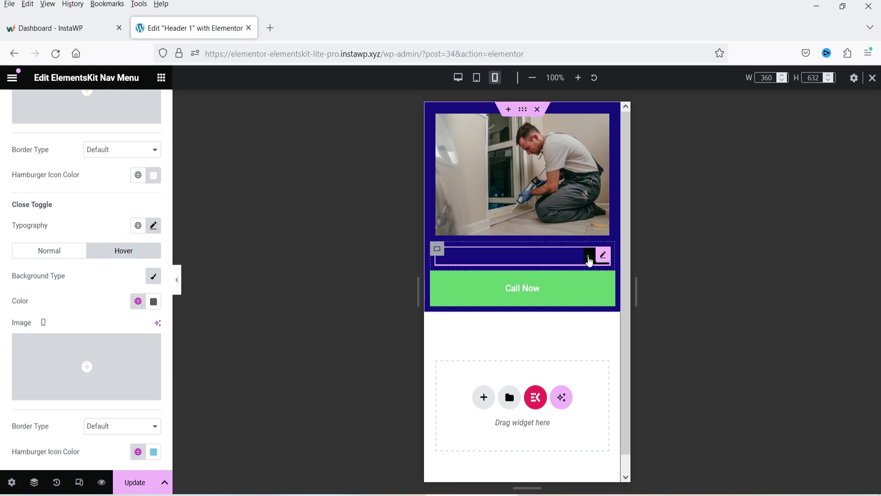
- Test opening and closing the mobile menu in preview, then return to desktop width
{"action": "left_click", "coordinate": [592, 257]}
{"action": "left_click", "coordinate": [602, 147]}
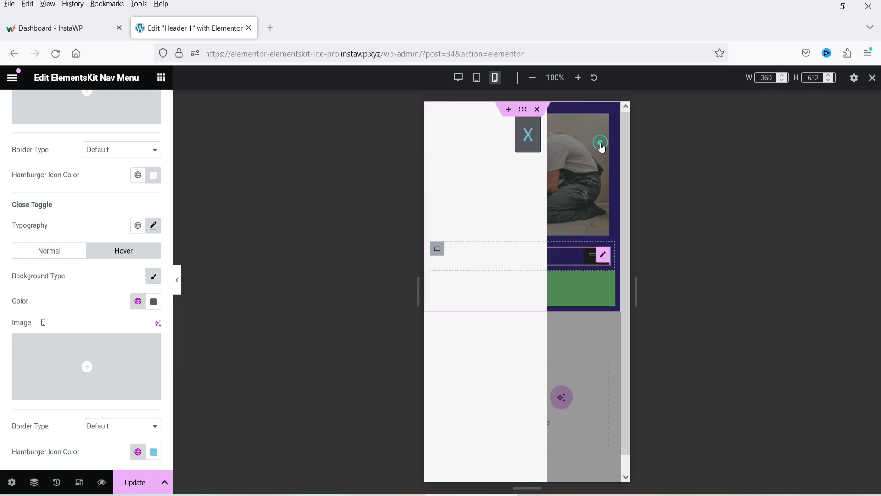
{"action": "left_click", "coordinate": [591, 260]}
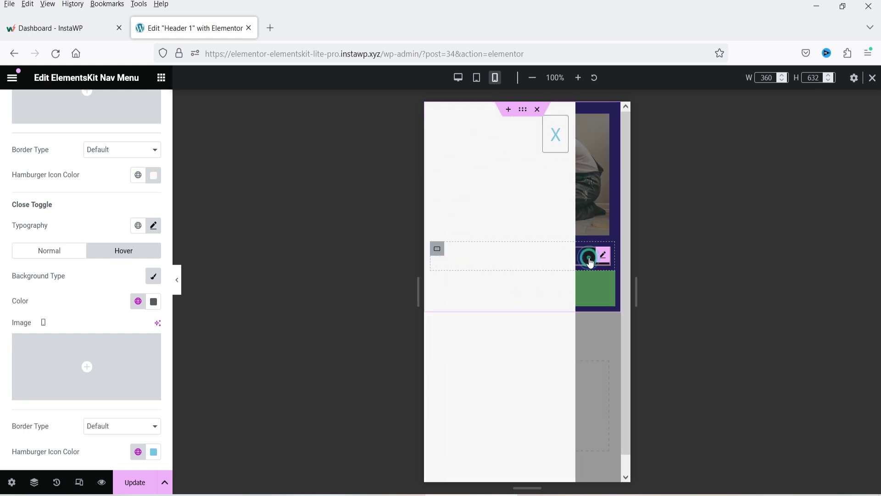
{"action": "left_click", "coordinate": [592, 140]}
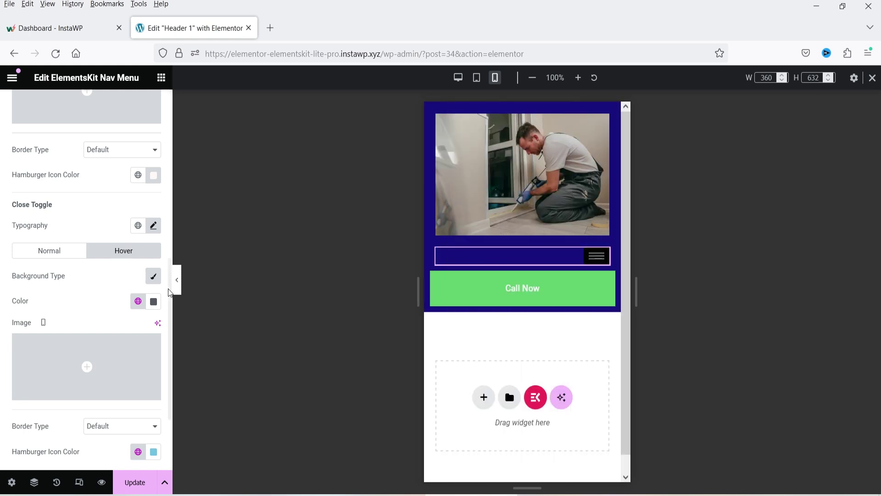
{"action": "left_click", "coordinate": [177, 281]}
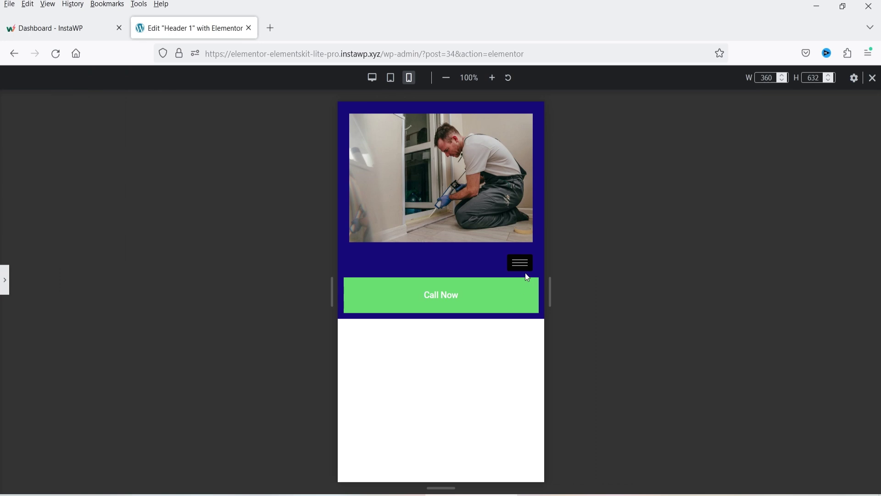
{"action": "left_click", "coordinate": [522, 265]}
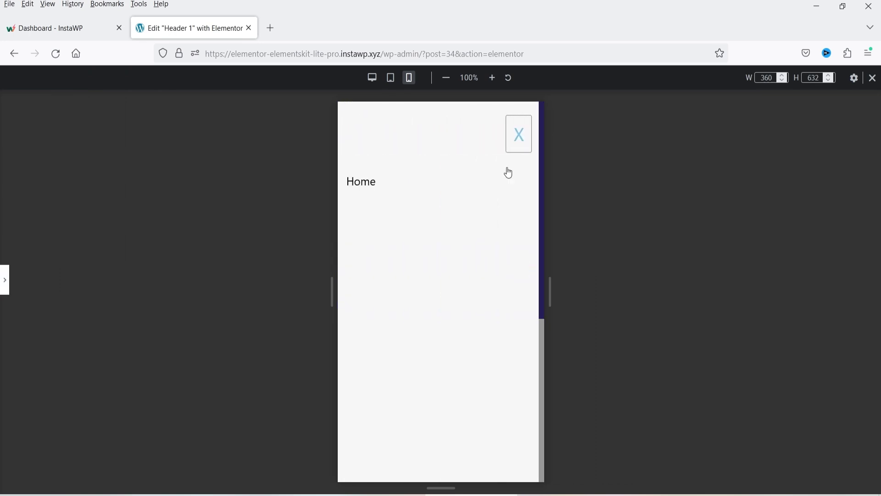
{"action": "left_click", "coordinate": [520, 134]}
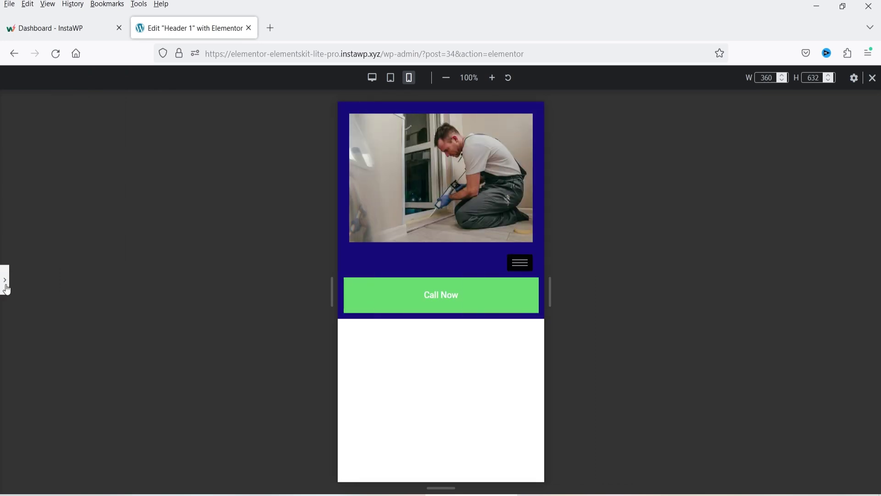
{"action": "left_click", "coordinate": [6, 288]}
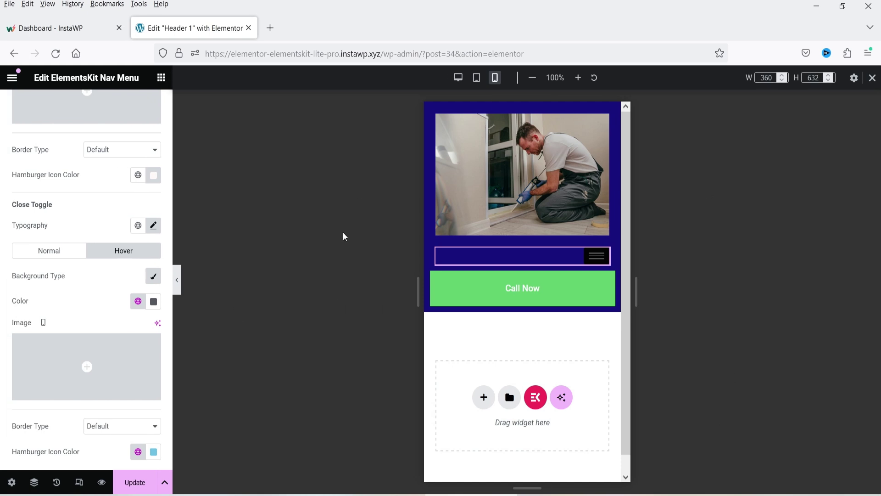
{"action": "left_click", "coordinate": [873, 78]}
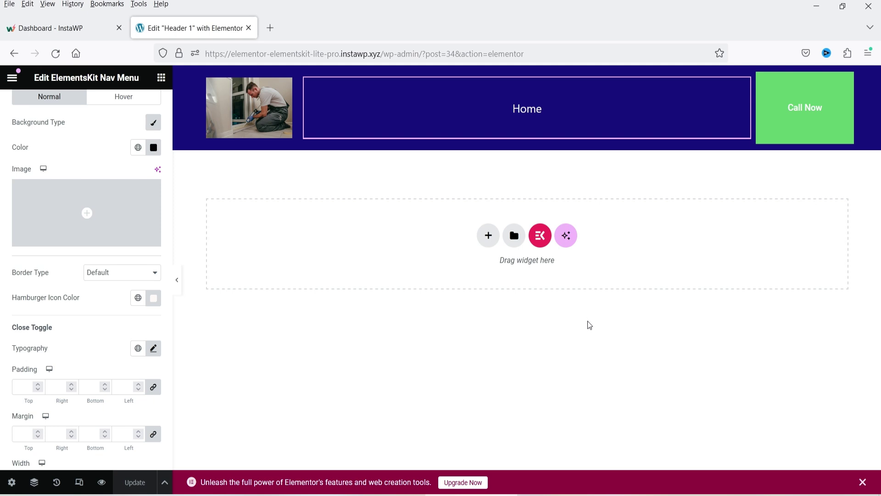
- Exit Elementor and go to the ElementsKit Header Footer templates list
{"action": "left_click", "coordinate": [12, 77]}
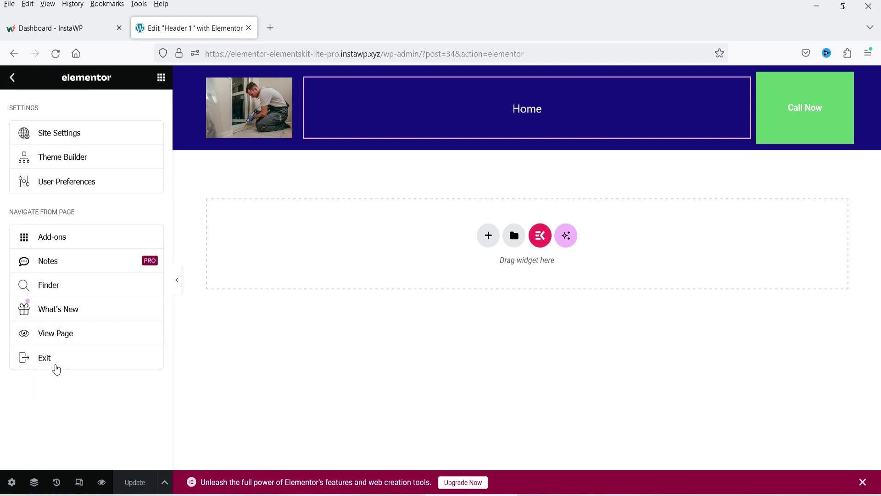
{"action": "left_click", "coordinate": [54, 365]}
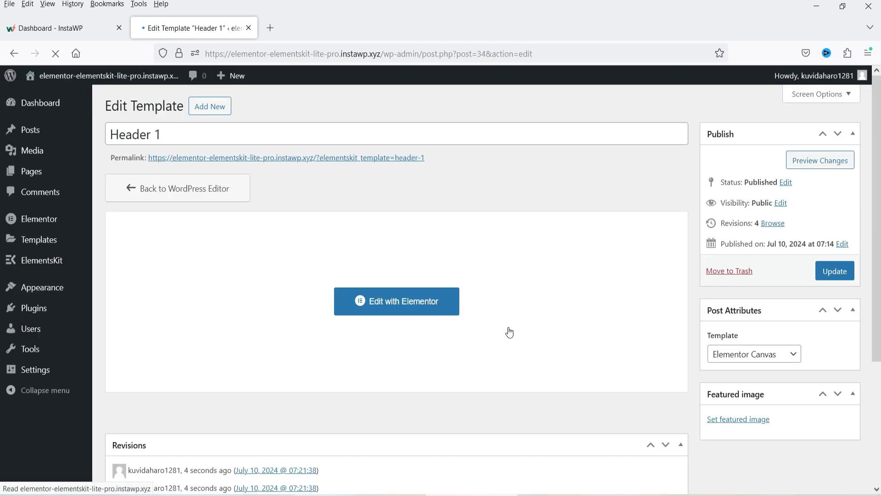
{"action": "mouse_move", "coordinate": [40, 272]}
{"action": "left_click", "coordinate": [114, 280]}
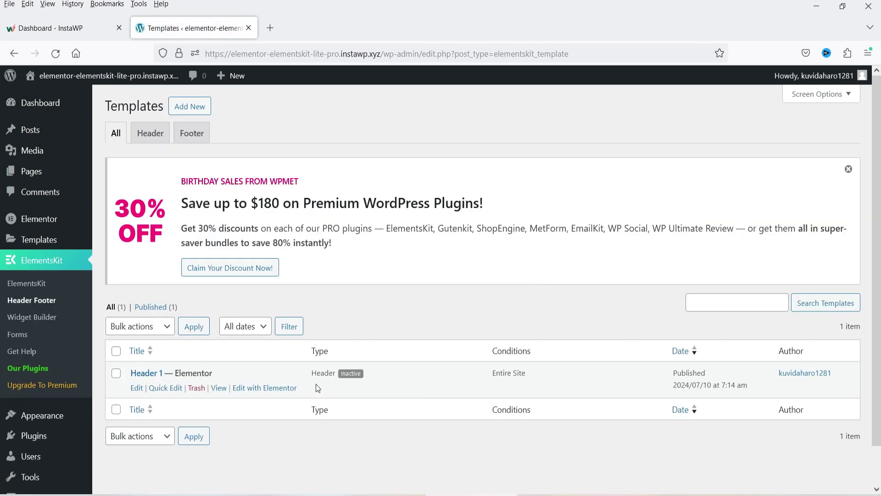
- Switch Header 1 to Active and save its template settings
{"action": "left_click", "coordinate": [136, 388]}
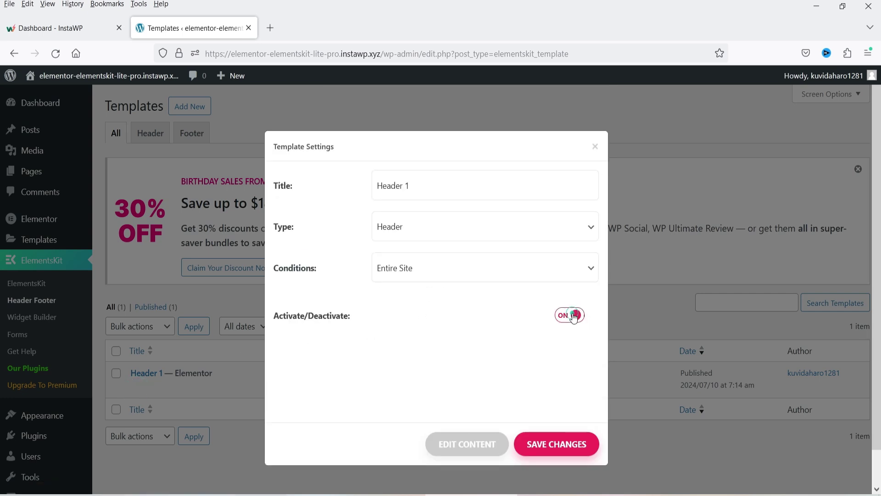
{"action": "left_click", "coordinate": [566, 453]}
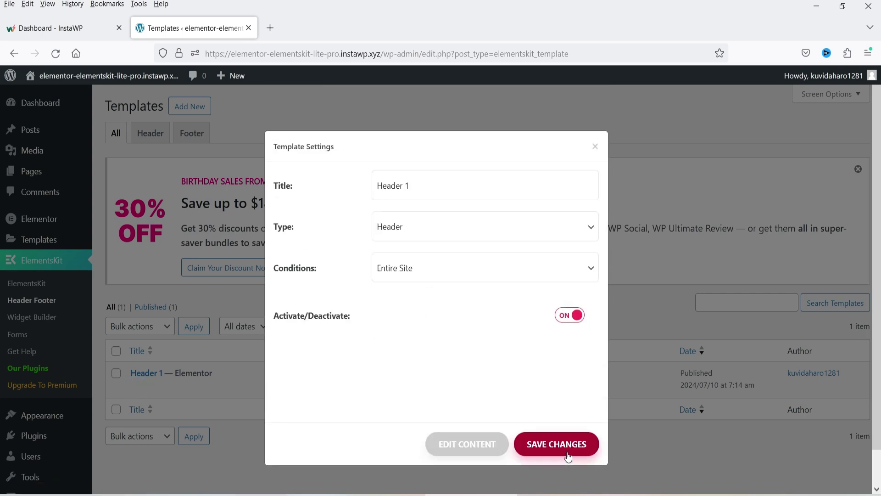
{"action": "left_click", "coordinate": [568, 454]}
{"action": "left_click", "coordinate": [596, 147]}
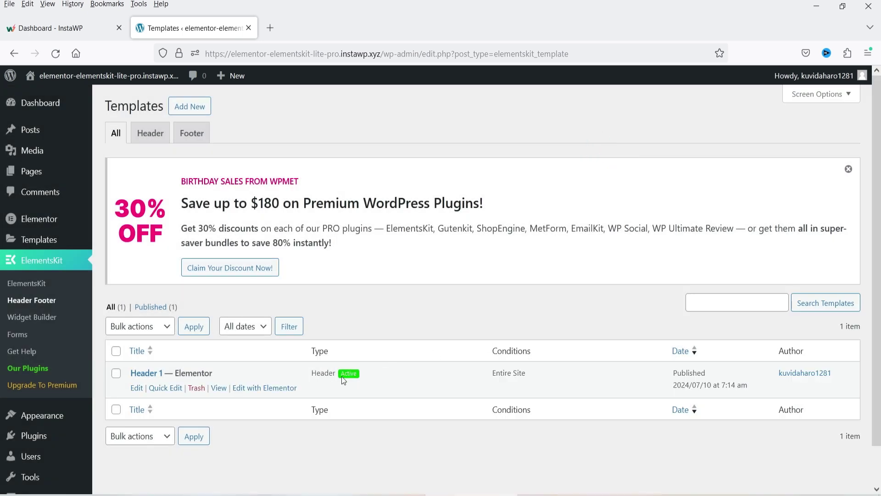
- Open the live site in a new browser tab
{"action": "mouse_move", "coordinate": [49, 88]}
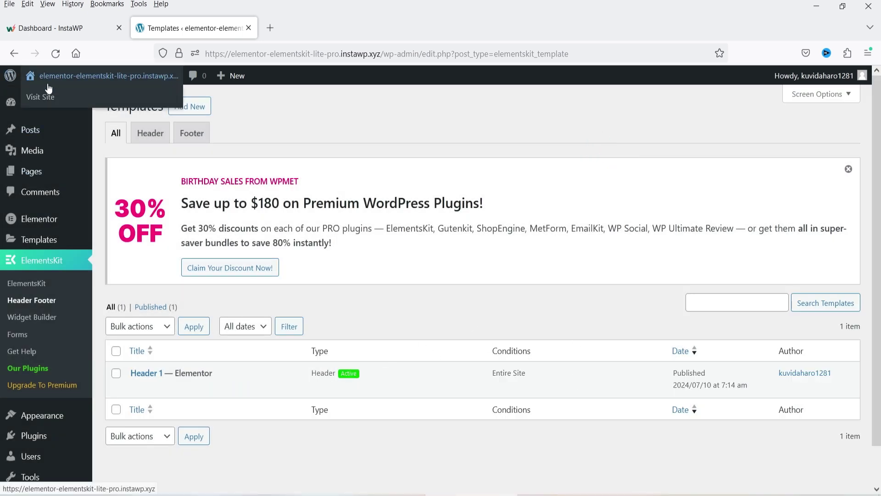
{"action": "right_click", "coordinate": [45, 107]}
{"action": "left_click", "coordinate": [76, 114]}
- Check the new header on the live site tab, then return to the templates list
{"action": "left_click", "coordinate": [301, 18]}
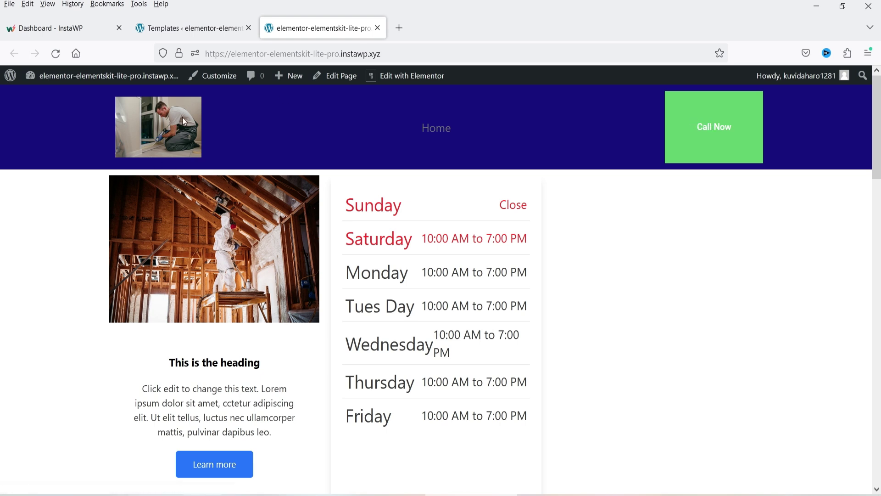
{"action": "left_click", "coordinate": [184, 28]}
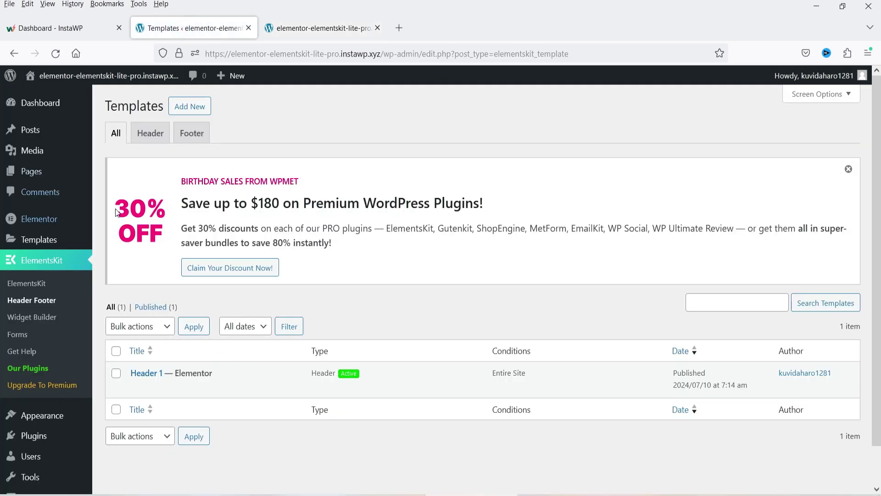
- Create and save Footer 1 as a Footer type for the Entire Site, then edit it in Elementor
{"action": "left_click", "coordinate": [190, 106]}
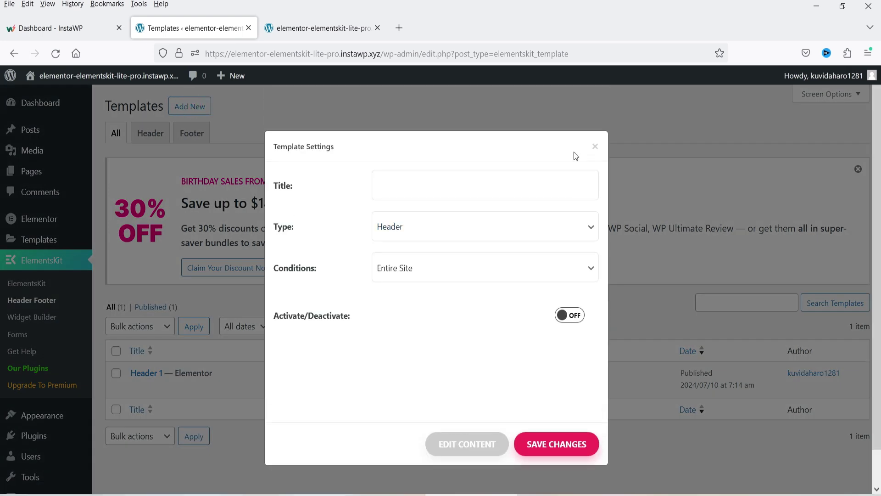
{"action": "left_click", "coordinate": [413, 175]}
{"action": "type", "text": "Footer 1"}
{"action": "left_click", "coordinate": [423, 223]}
{"action": "left_click", "coordinate": [404, 268]}
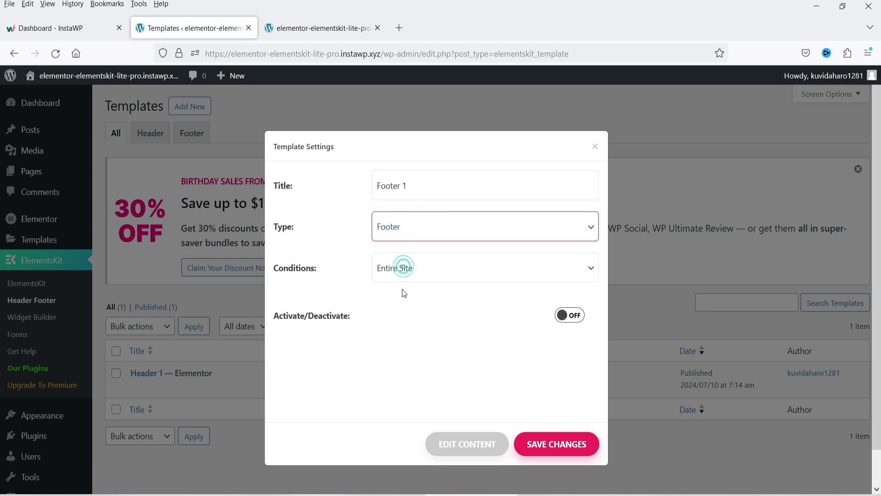
{"action": "left_click", "coordinate": [403, 278]}
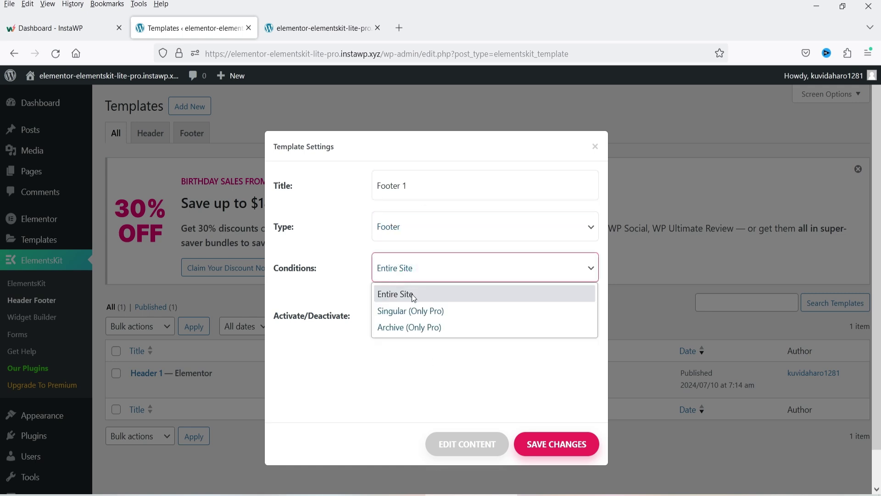
{"action": "left_click", "coordinate": [412, 294]}
{"action": "left_click", "coordinate": [558, 444]}
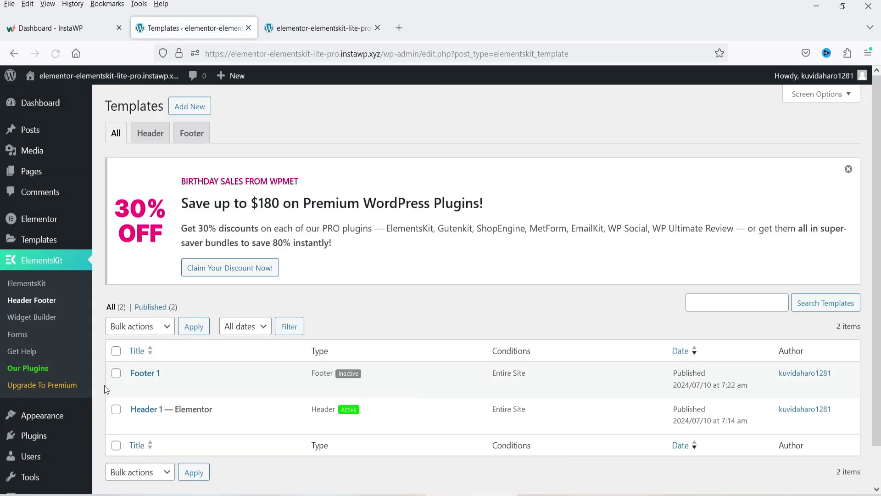
{"action": "left_click", "coordinate": [137, 388]}
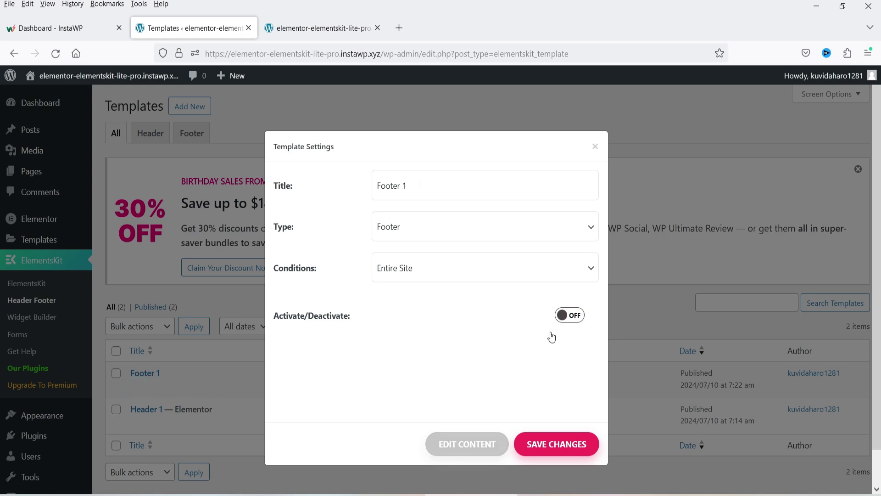
{"action": "left_click", "coordinate": [469, 449]}
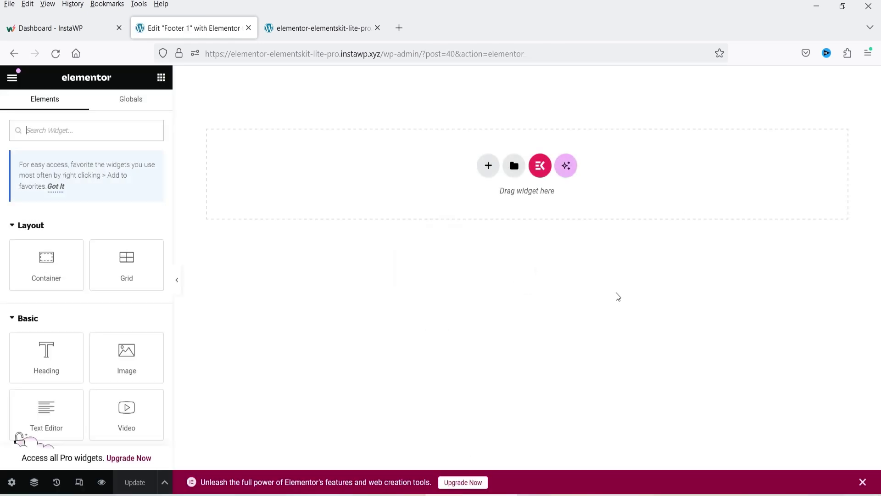
- Add a three-column flexbox container to the footer
{"action": "left_click", "coordinate": [484, 170]}
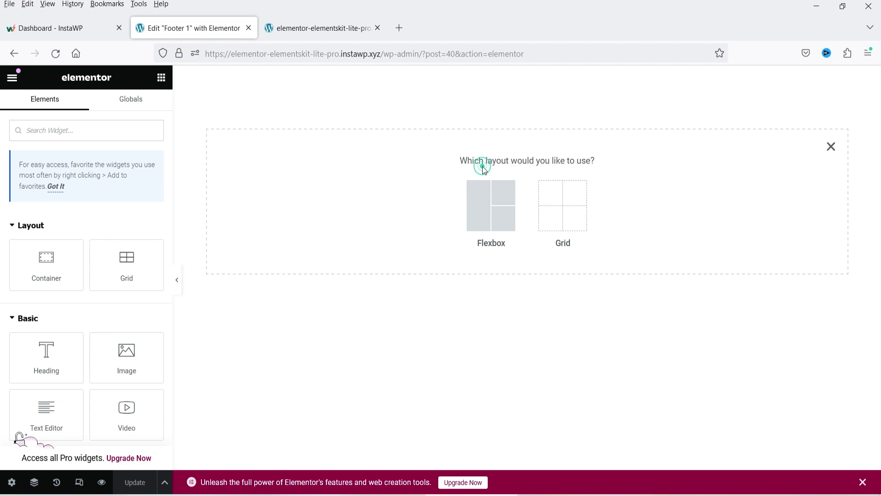
{"action": "left_click", "coordinate": [480, 215]}
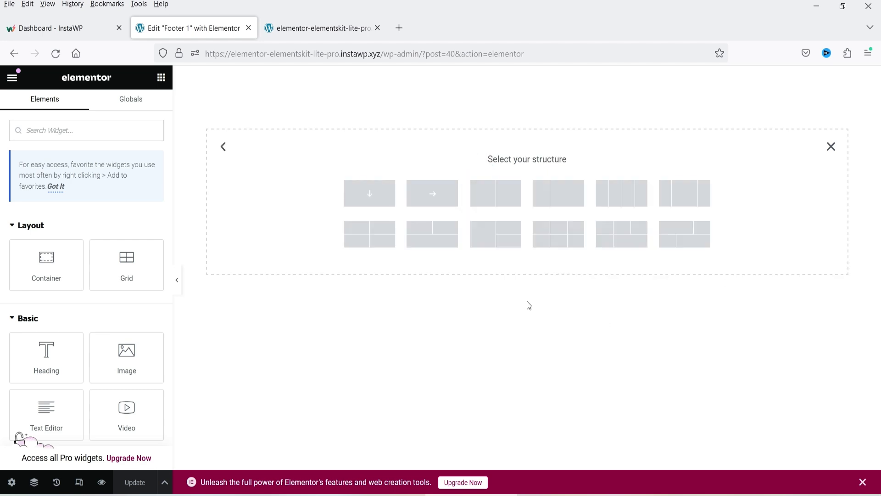
{"action": "left_click", "coordinate": [672, 195]}
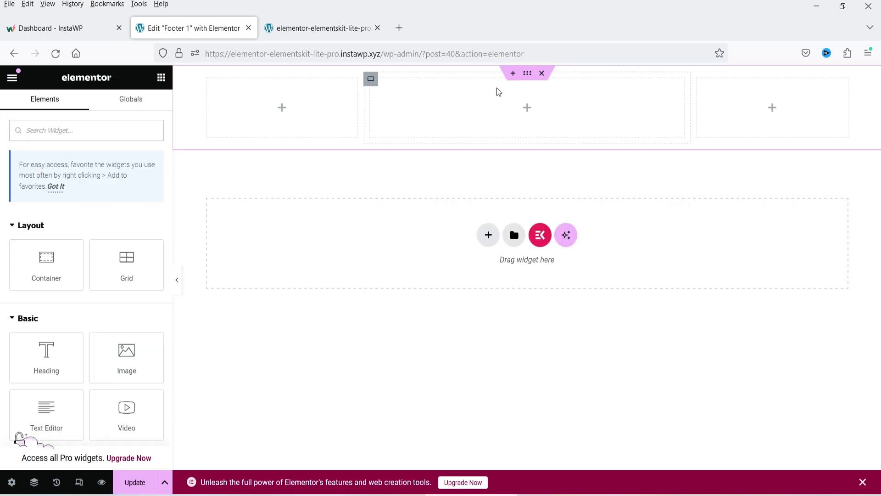
- Give the container a Classic near-black #030303 background
{"action": "left_click", "coordinate": [528, 73]}
{"action": "left_click", "coordinate": [140, 109]}
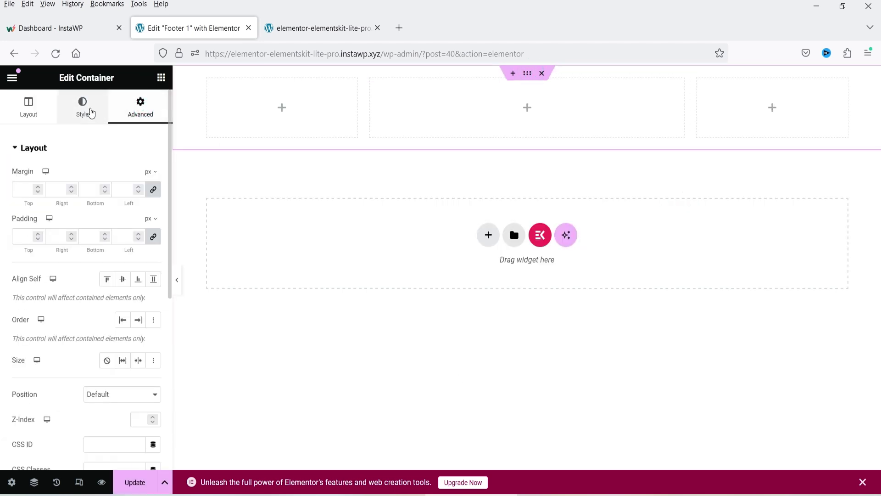
{"action": "left_click", "coordinate": [88, 107]}
{"action": "left_click", "coordinate": [108, 200]}
{"action": "left_click", "coordinate": [138, 227]}
{"action": "left_click", "coordinate": [153, 227]}
{"action": "left_click", "coordinate": [126, 354]}
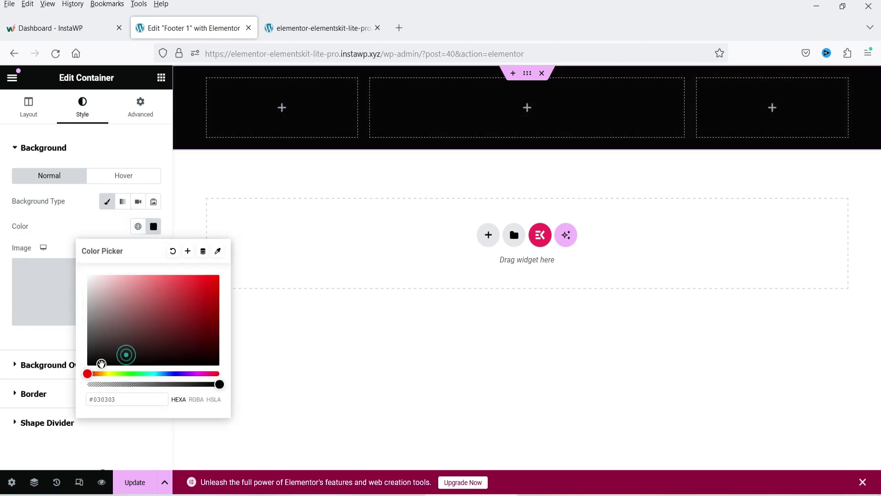
{"action": "left_click", "coordinate": [282, 107]}
{"action": "scroll", "coordinate": [126, 284], "scroll_direction": "down", "scroll_amount": 5}
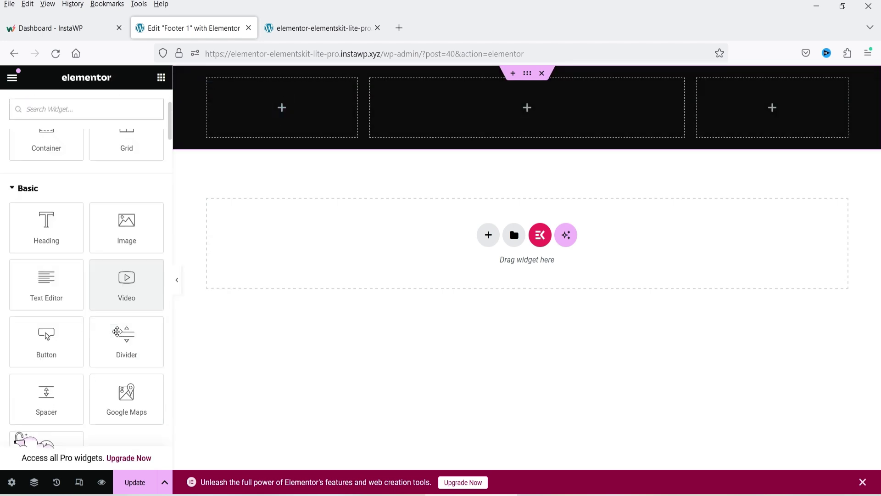
- Add a 'Param Freelance' heading to the first footer column
{"action": "left_click_drag", "start_coordinate": [59, 171], "coordinate": [284, 110]}
{"action": "triple_click", "coordinate": [67, 213]}
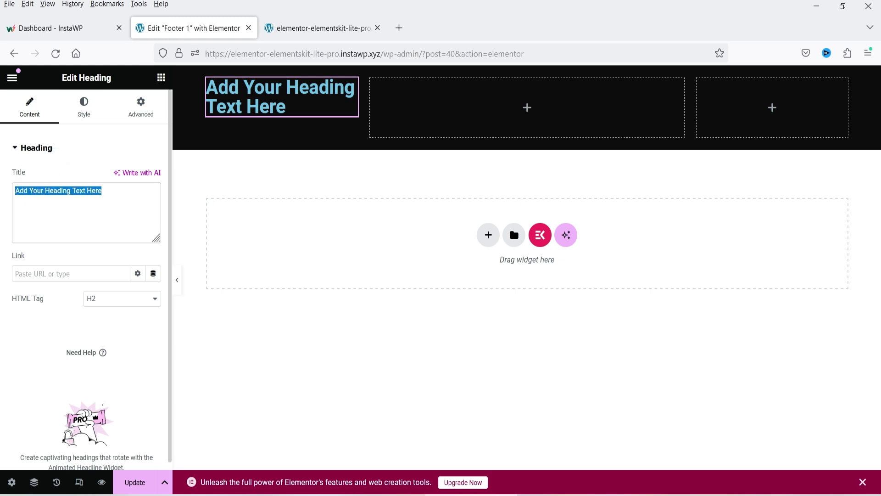
{"action": "type", "text": "Param Freelance"}
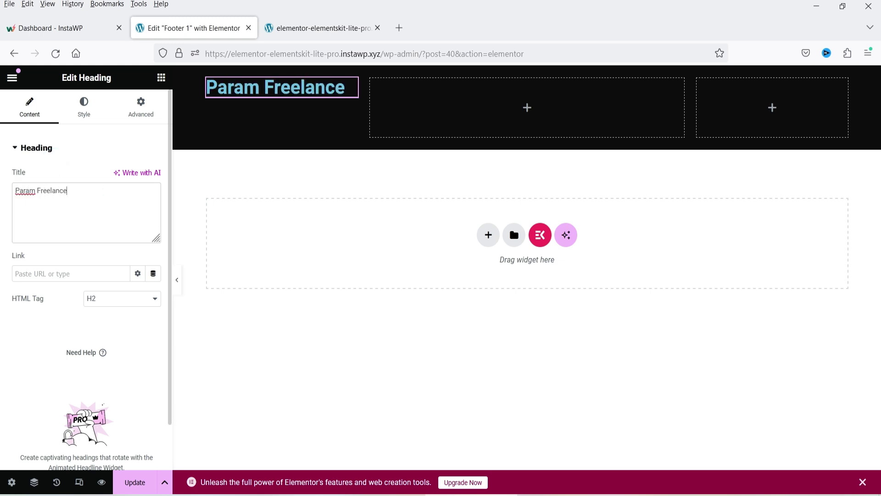
- Give the footer container 50 px top and bottom padding
{"action": "left_click", "coordinate": [482, 147]}
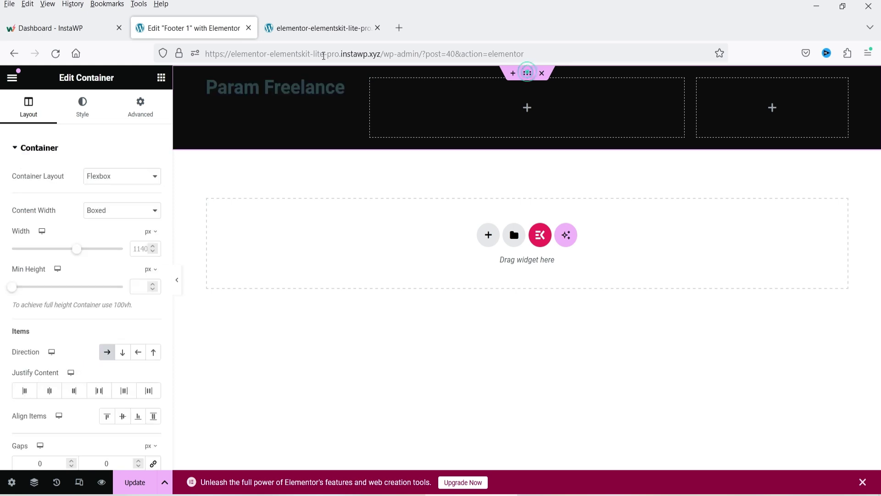
{"action": "left_click", "coordinate": [150, 116]}
{"action": "left_click", "coordinate": [153, 236]}
{"action": "left_click", "coordinate": [22, 237]}
{"action": "type", "text": "50"}
{"action": "key", "text": "Tab"}
{"action": "key", "text": "Tab"}
{"action": "type", "text": "50"}
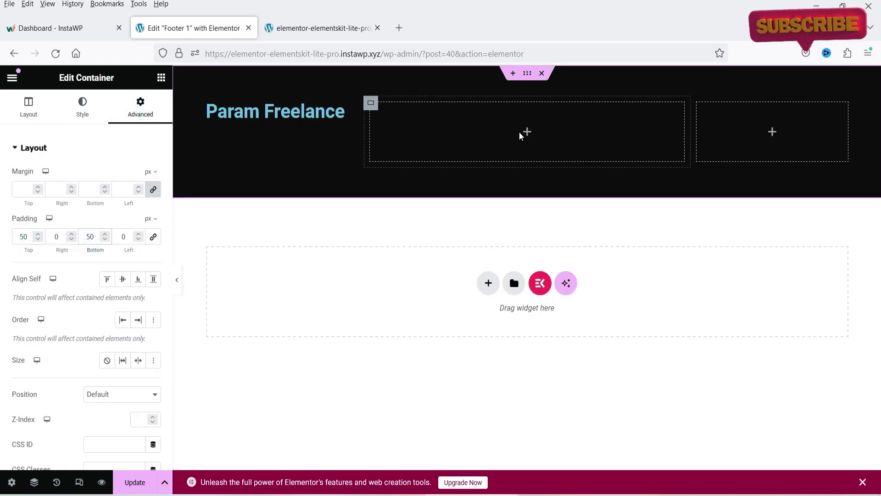
- Add a near-white H3 'Contact' heading to the middle column
{"action": "left_click", "coordinate": [528, 133]}
{"action": "left_click_drag", "start_coordinate": [46, 358], "coordinate": [482, 162]}
{"action": "triple_click", "coordinate": [64, 191]}
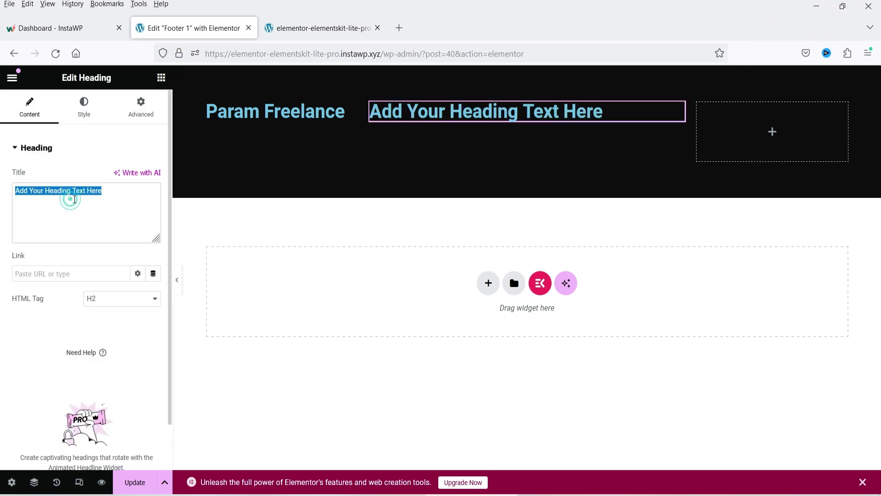
{"action": "type", "text": "Contact"}
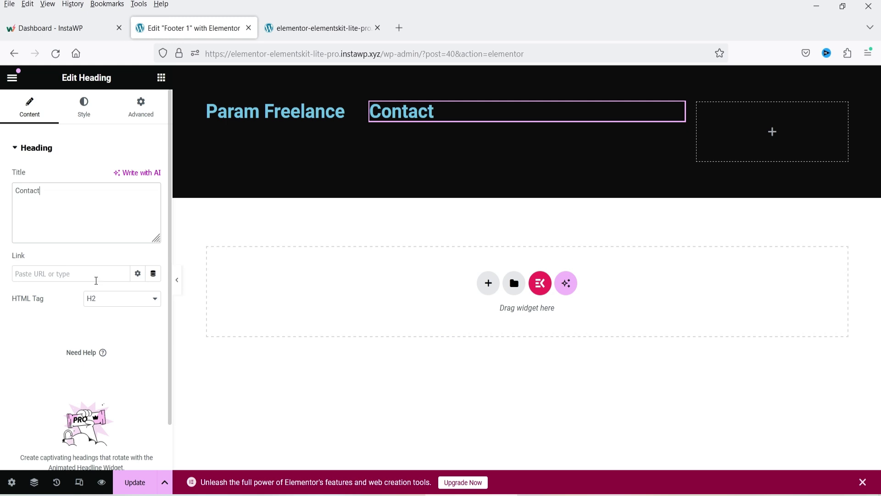
{"action": "left_click", "coordinate": [116, 301]}
{"action": "left_click", "coordinate": [114, 343]}
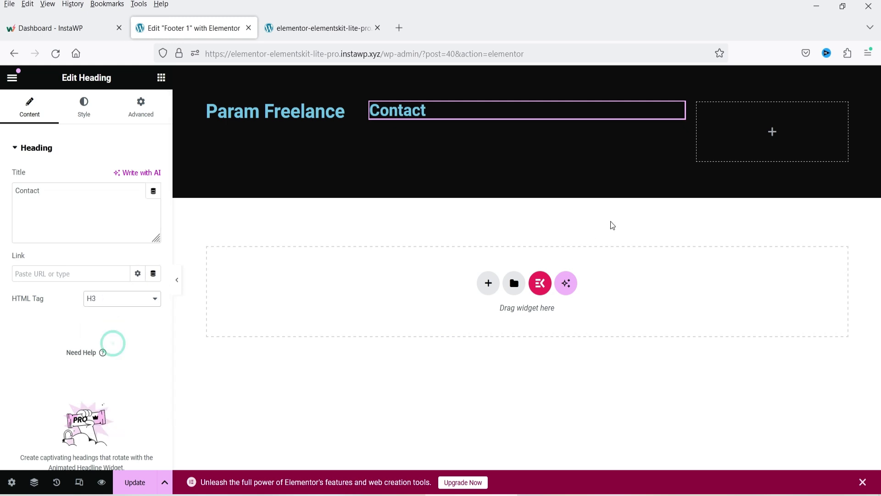
{"action": "left_click", "coordinate": [85, 110]}
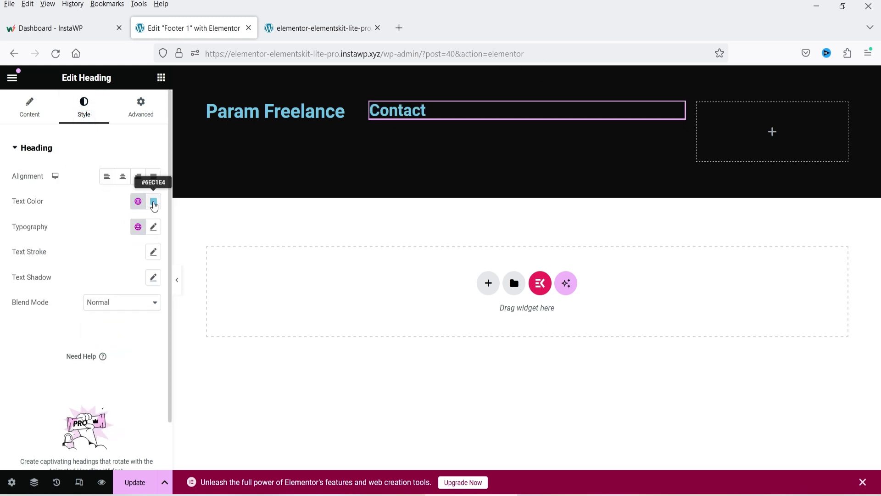
{"action": "left_click", "coordinate": [155, 202]}
{"action": "left_click_drag", "start_coordinate": [105, 289], "coordinate": [88, 257]}
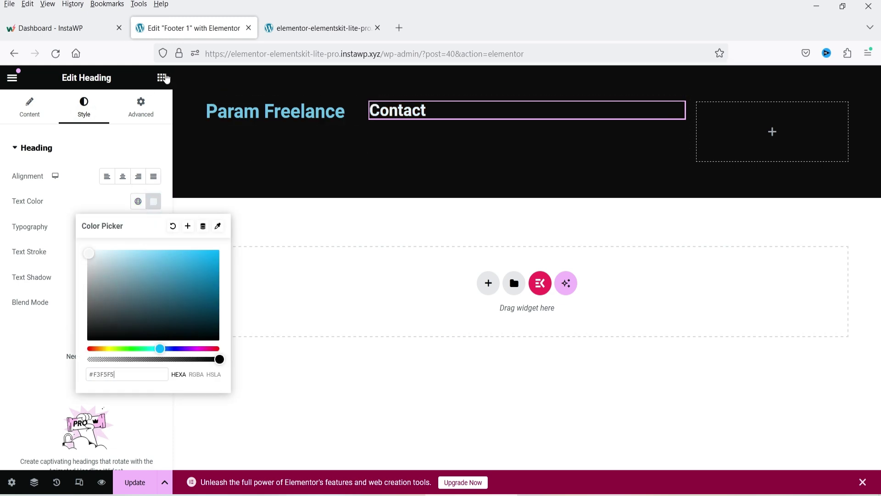
- Place a Text Editor paragraph under Param Freelance with white text
{"action": "left_click", "coordinate": [162, 78]}
{"action": "left_click_drag", "start_coordinate": [46, 413], "coordinate": [272, 126]}
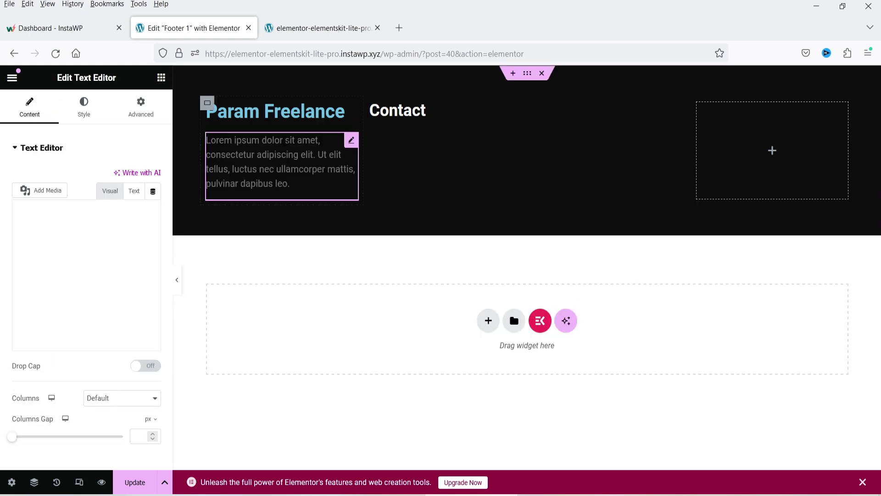
{"action": "left_click", "coordinate": [84, 106]}
{"action": "left_click", "coordinate": [138, 202]}
{"action": "left_click", "coordinate": [153, 202]}
{"action": "left_click", "coordinate": [87, 247]}
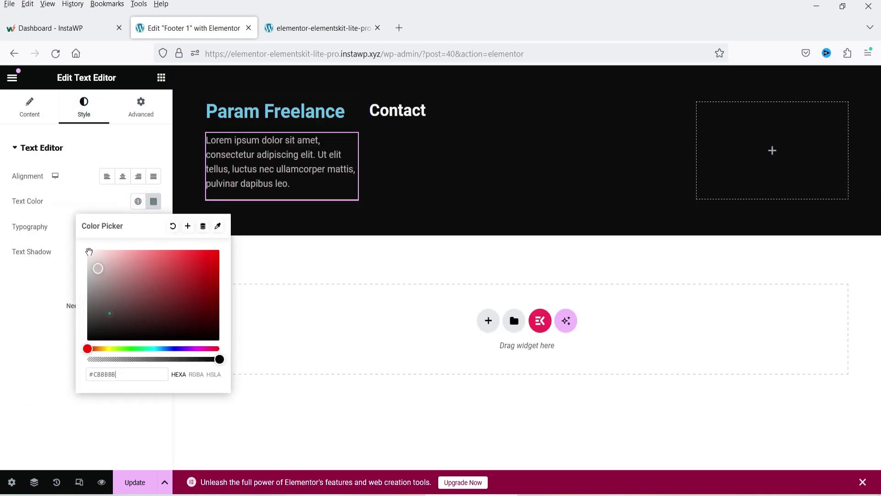
{"action": "left_click", "coordinate": [435, 122]}
{"action": "left_click", "coordinate": [161, 78]}
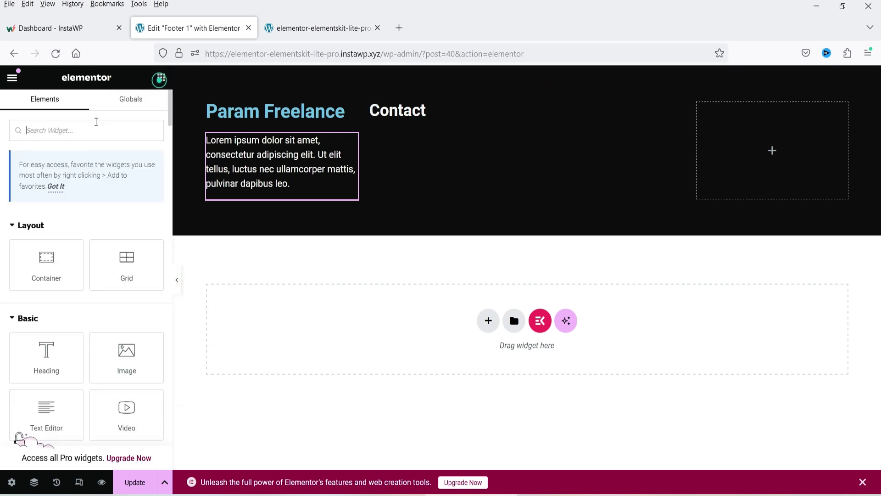
- Add an Icon List under Contact; give its first item a phone icon and the phone number
{"action": "type", "text": "icon"}
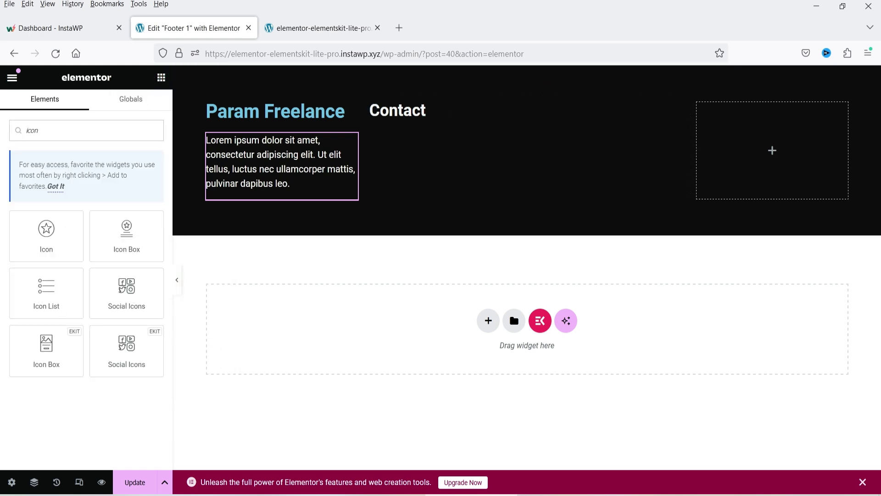
{"action": "left_click_drag", "start_coordinate": [45, 301], "coordinate": [452, 147]}
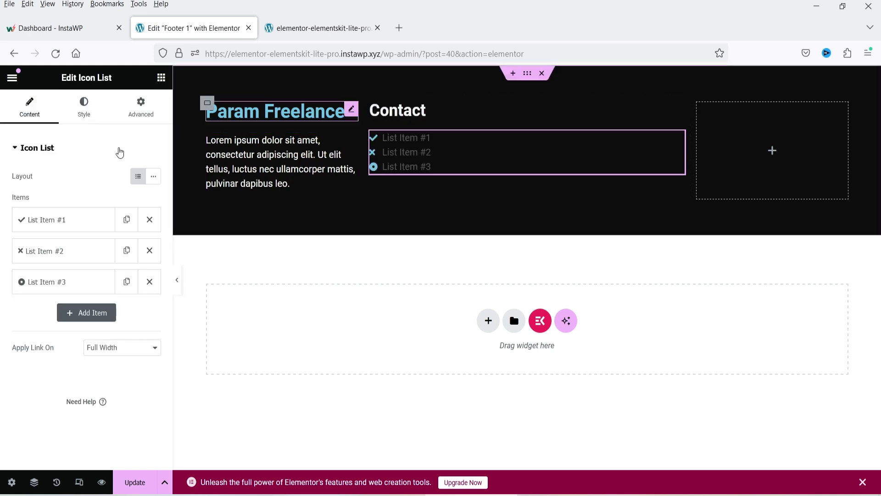
{"action": "left_click", "coordinate": [74, 221]}
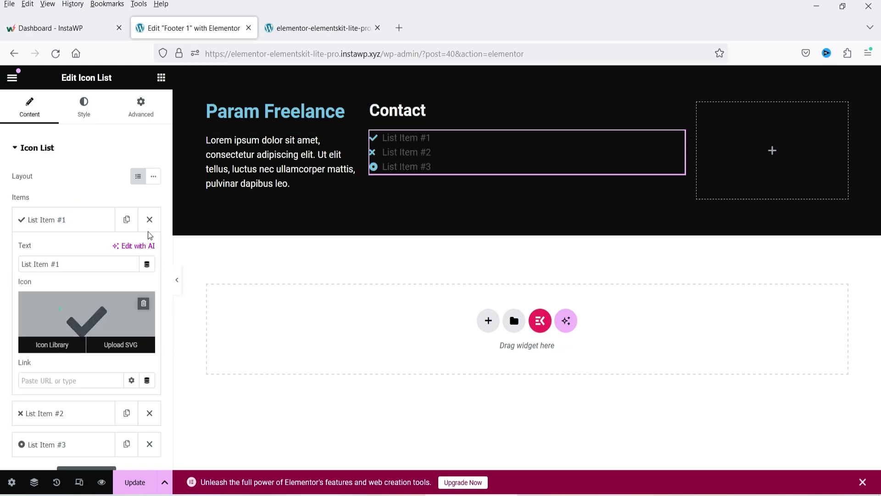
{"action": "left_click", "coordinate": [59, 308]}
{"action": "left_click", "coordinate": [412, 128]}
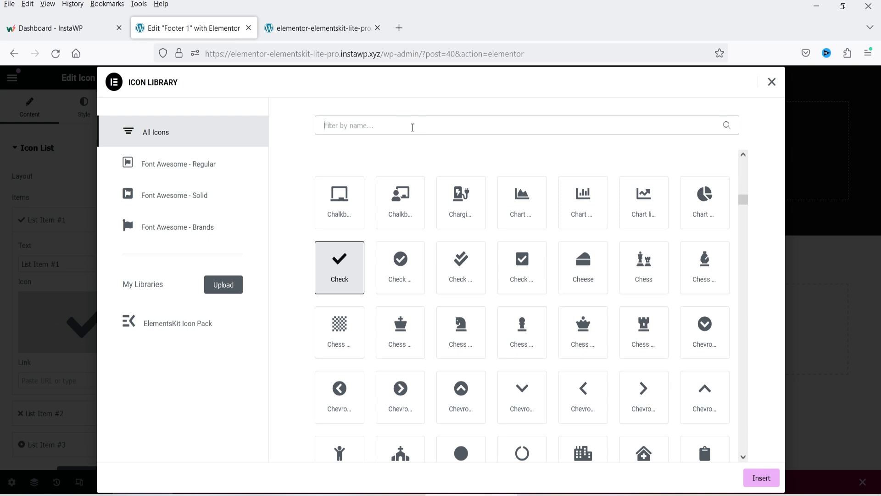
{"action": "type", "text": "call"}
{"action": "left_click", "coordinate": [358, 218]}
{"action": "left_click", "coordinate": [761, 478]}
{"action": "triple_click", "coordinate": [41, 264]}
{"action": "type", "text": "123-456-7890"}
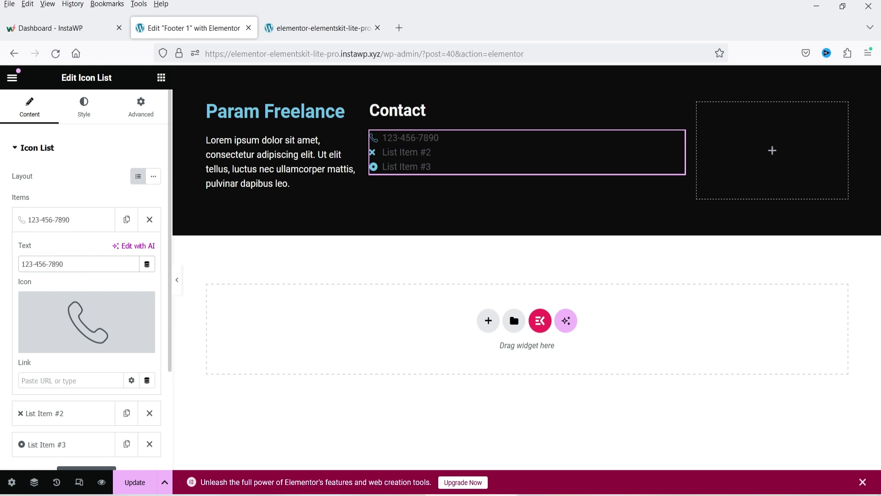
- Give the second list item an envelope icon and an e-mail address as its text
{"action": "left_click", "coordinate": [30, 225]}
{"action": "left_click", "coordinate": [43, 253]}
{"action": "mouse_move", "coordinate": [60, 346]}
{"action": "left_click", "coordinate": [46, 374]}
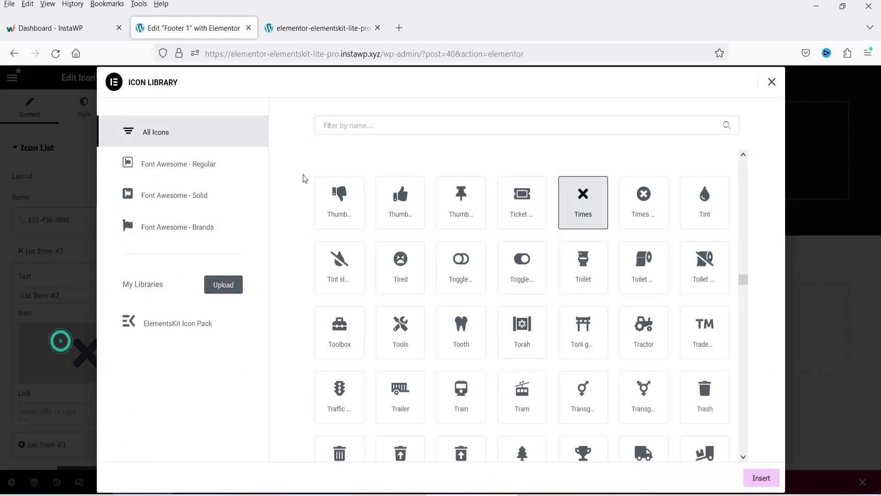
{"action": "left_click", "coordinate": [338, 124]}
{"action": "type", "text": "enve"}
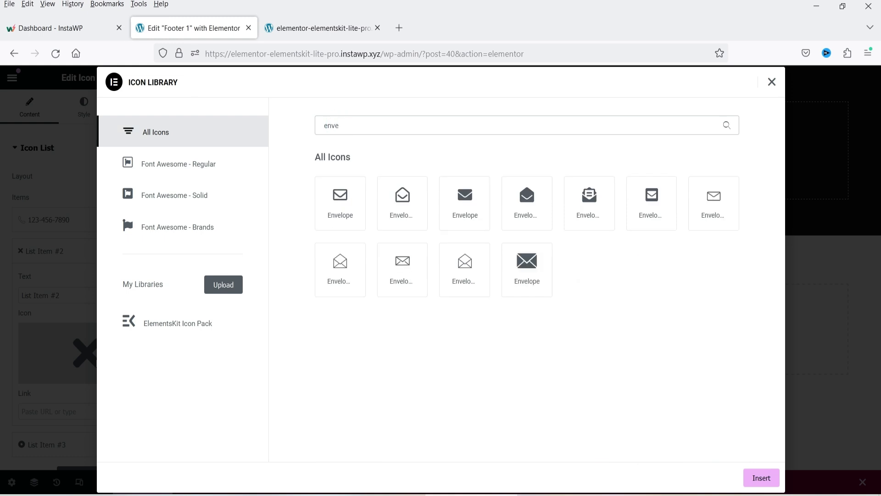
{"action": "double_click", "coordinate": [340, 202]}
{"action": "triple_click", "coordinate": [41, 295]}
{"action": "type", "text": "info@domain.com"}
- Give the third list item a map marker icon and the text India
{"action": "left_click", "coordinate": [46, 252]}
{"action": "left_click", "coordinate": [47, 282]}
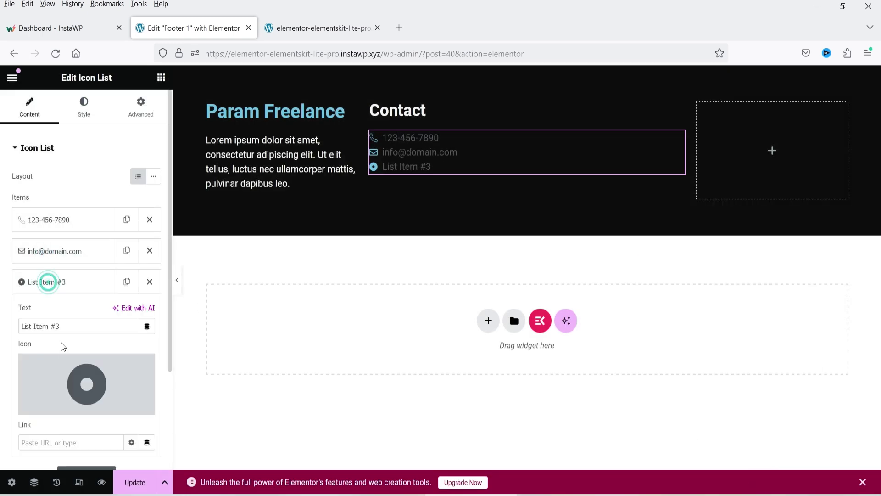
{"action": "left_click", "coordinate": [66, 354]}
{"action": "left_click", "coordinate": [401, 124]}
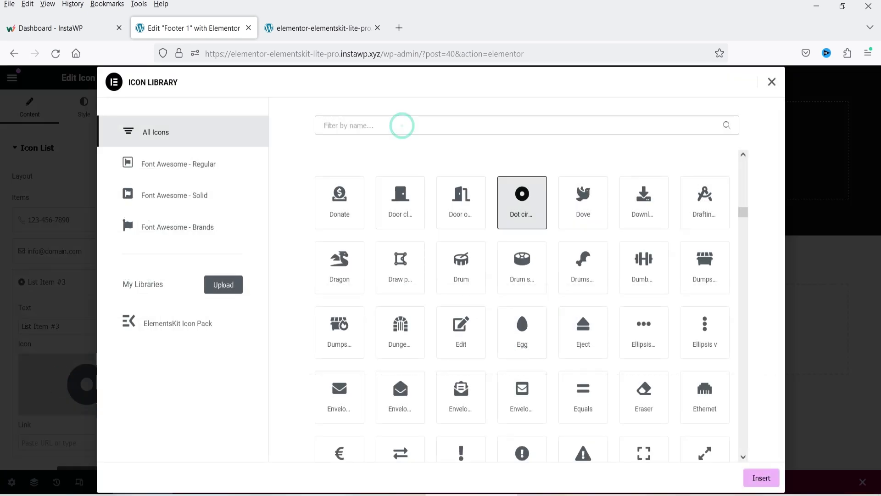
{"action": "type", "text": "map"}
{"action": "left_click", "coordinate": [661, 200]}
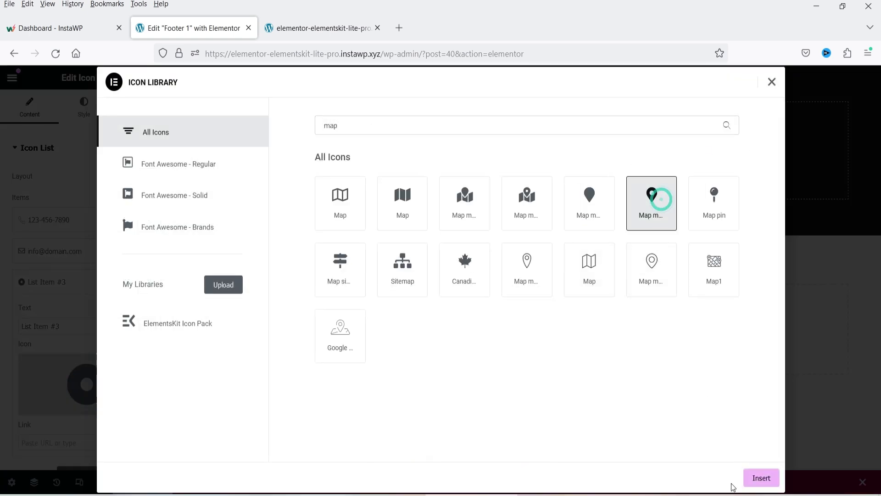
{"action": "left_click", "coordinate": [753, 477]}
{"action": "triple_click", "coordinate": [89, 330]}
{"action": "type", "text": "India"}
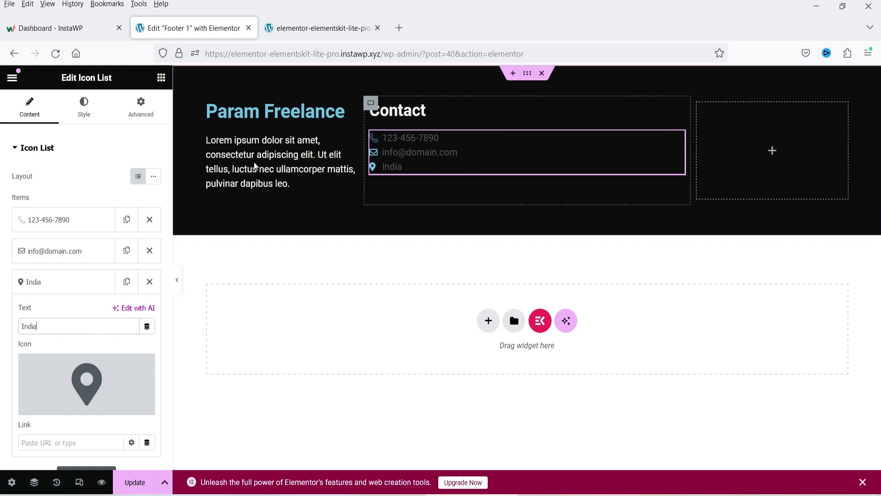
{"action": "left_click", "coordinate": [81, 116]}
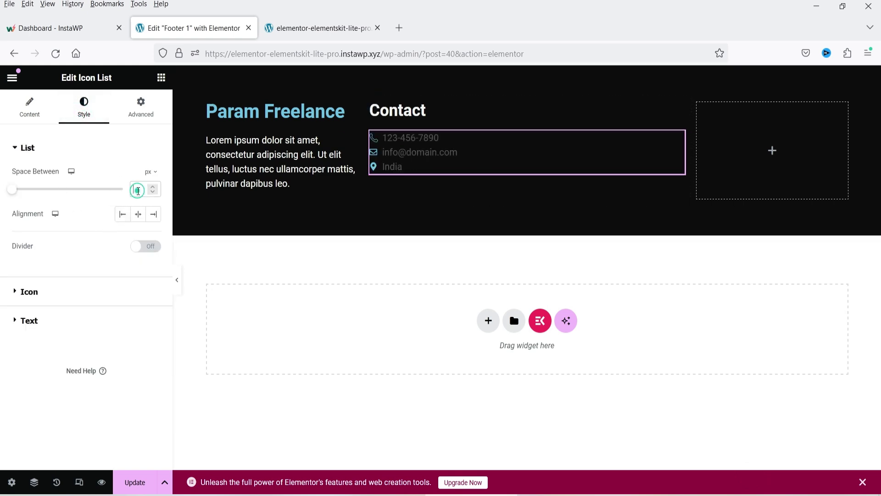
- Enter list style values 10 and 25 and colour the list icons mid blue
{"action": "type", "text": "10"}
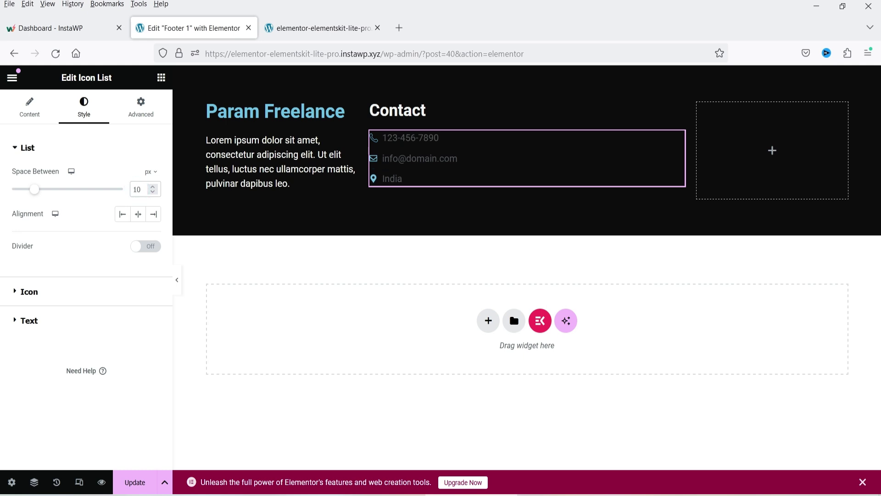
{"action": "left_click", "coordinate": [26, 293]}
{"action": "left_click", "coordinate": [153, 230]}
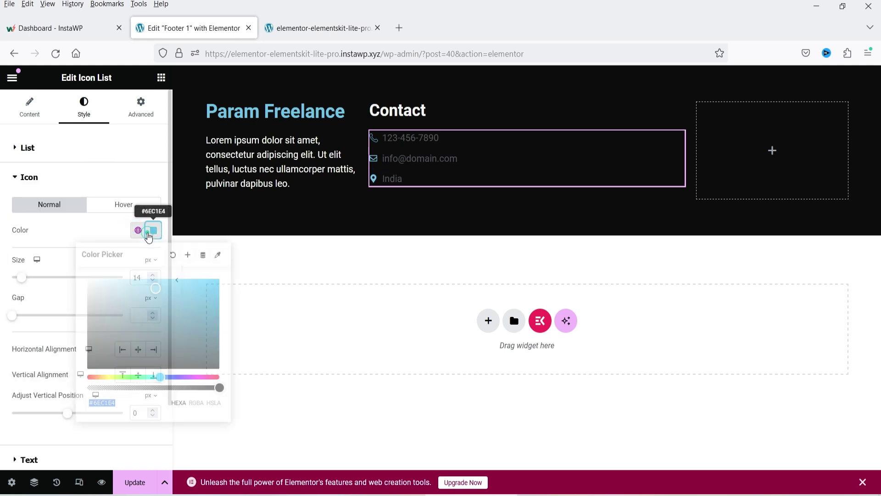
{"action": "left_click_drag", "start_coordinate": [156, 290], "coordinate": [173, 296]}
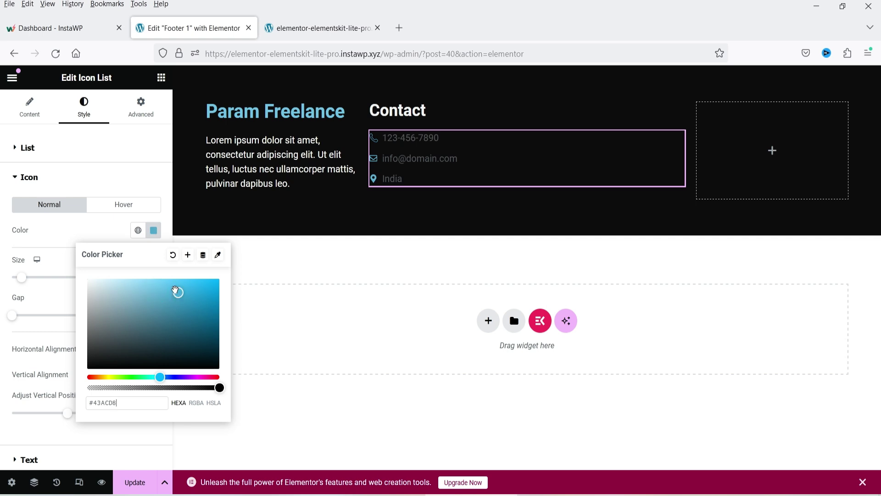
{"action": "left_click", "coordinate": [96, 229]}
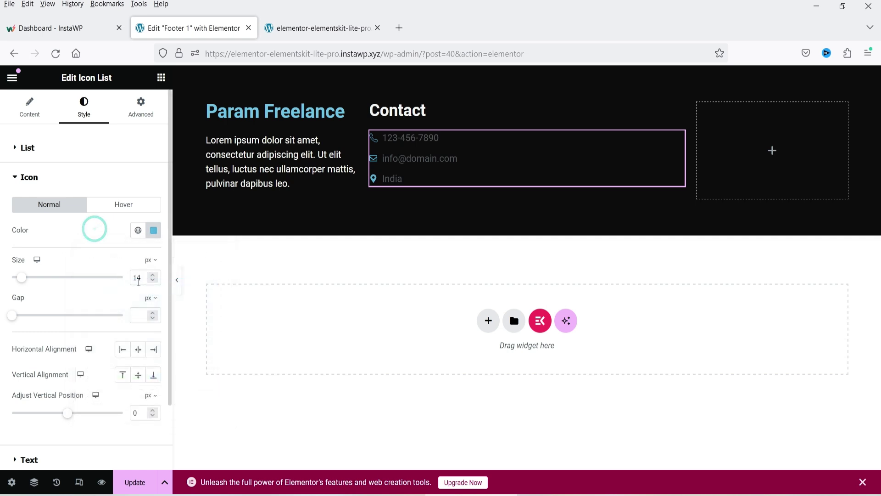
{"action": "type", "text": "25"}
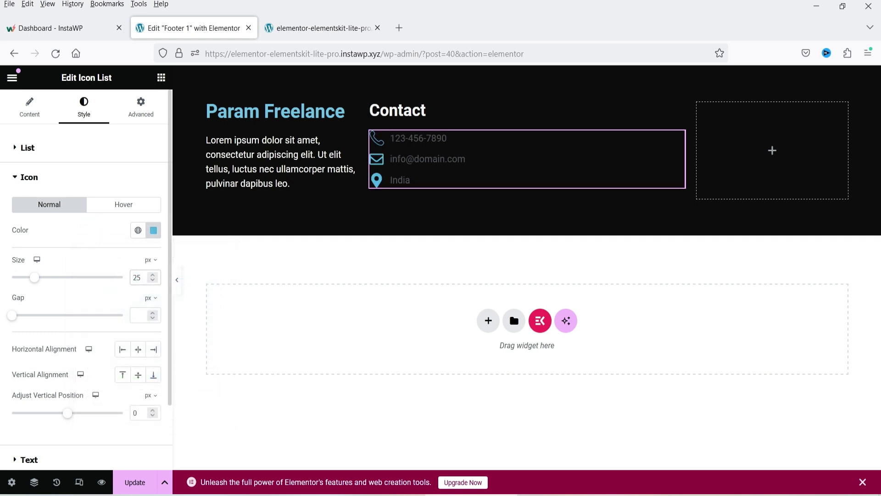
- Set the contact list item spacing to 20 and the text size to 19
{"action": "left_click", "coordinate": [43, 154]}
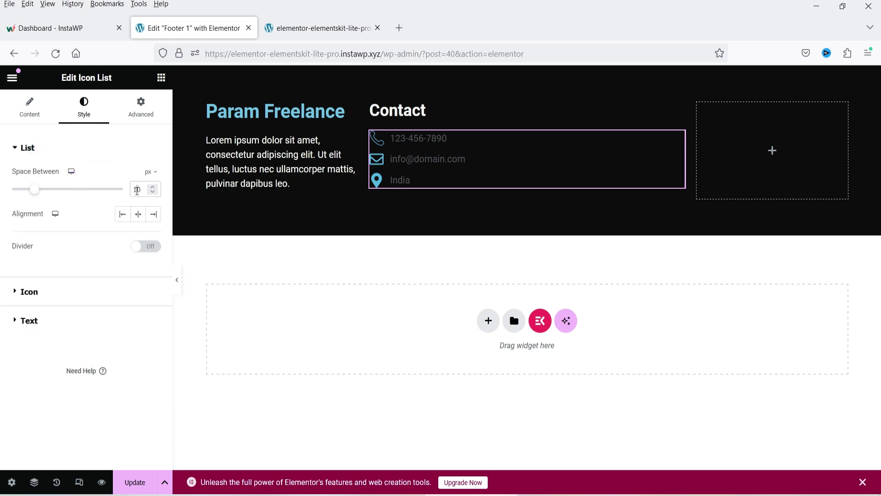
{"action": "type", "text": "20"}
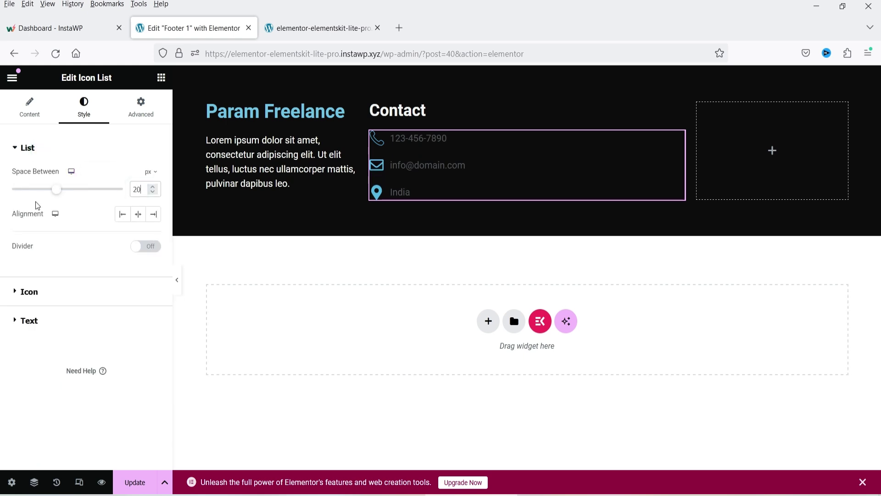
{"action": "left_click", "coordinate": [54, 326]}
{"action": "left_click", "coordinate": [153, 235]}
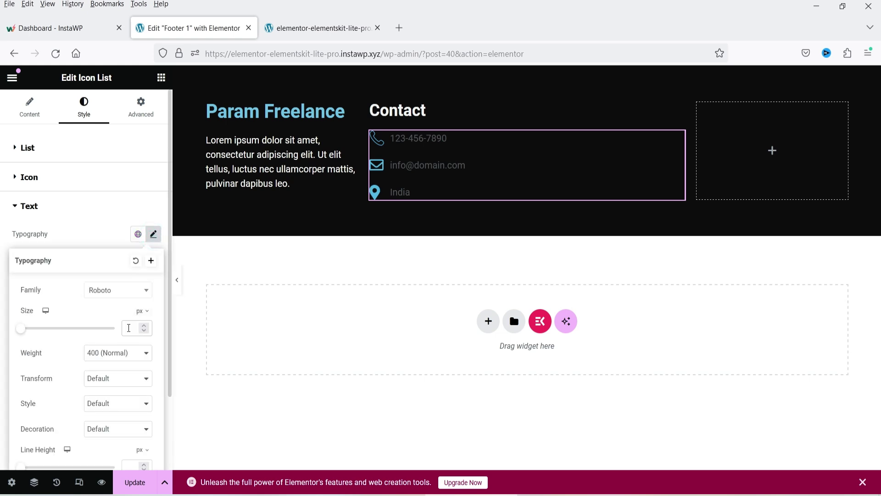
{"action": "left_click", "coordinate": [129, 327]}
{"action": "type", "text": "19"}
- Make the contact list text white with the custom colour #FFFFFF
{"action": "left_click", "coordinate": [79, 212]}
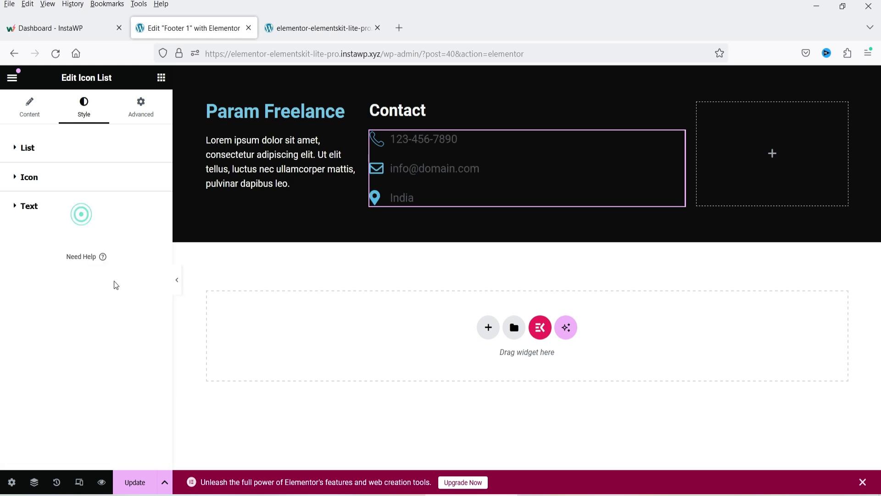
{"action": "left_click", "coordinate": [53, 204]}
{"action": "left_click", "coordinate": [142, 311]}
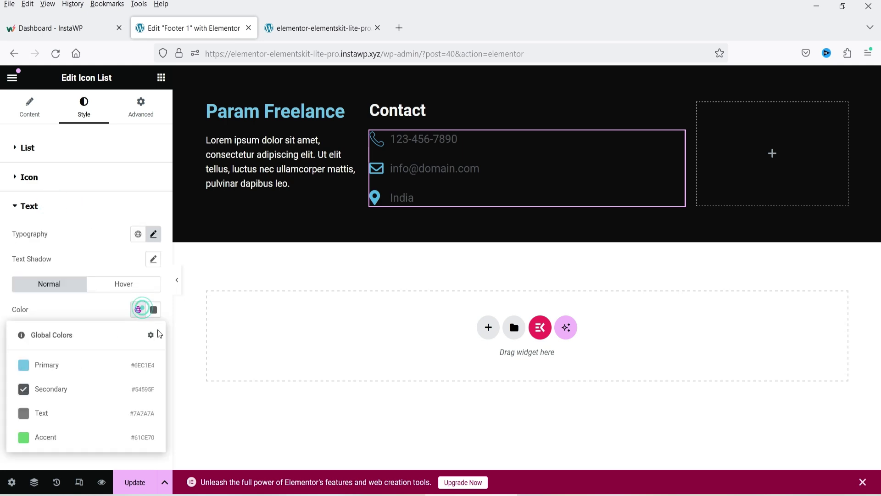
{"action": "left_click", "coordinate": [155, 311]}
{"action": "left_click_drag", "start_coordinate": [120, 224], "coordinate": [79, 152]}
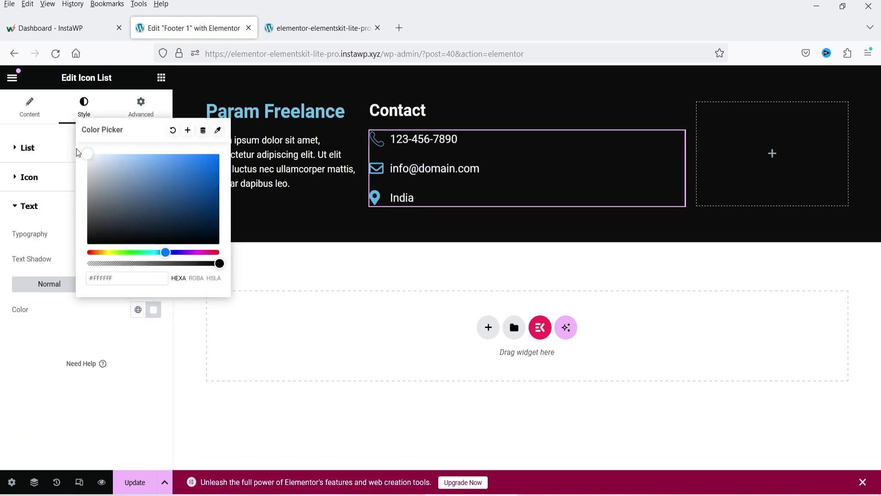
{"action": "left_click", "coordinate": [739, 152]}
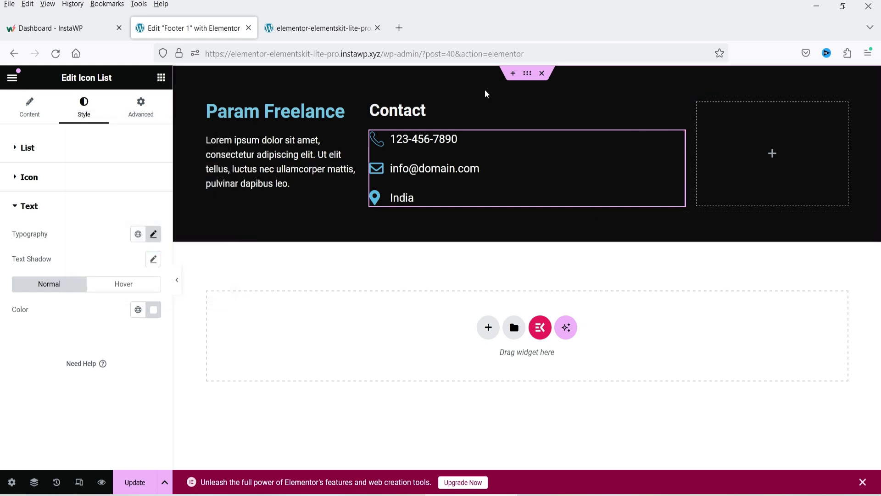
- Paste the Contact heading into the empty right column and retitle it 'Quick Link'
{"action": "right_click", "coordinate": [795, 226]}
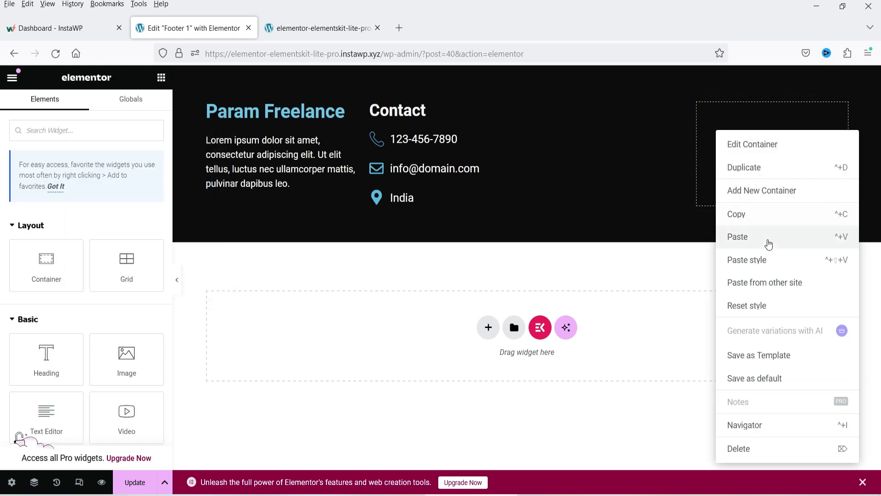
{"action": "left_click", "coordinate": [769, 244]}
{"action": "double_click", "coordinate": [53, 191]}
{"action": "type", "text": "Q"}
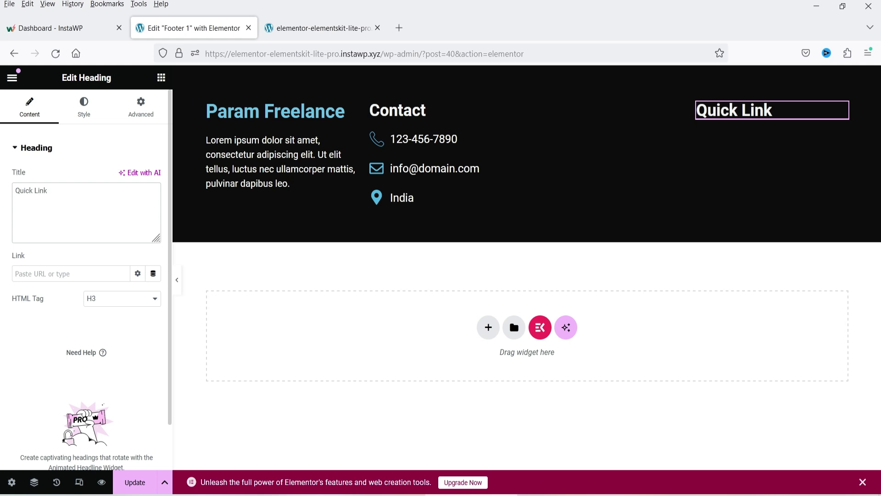
{"action": "type", "text": "uick Link"}
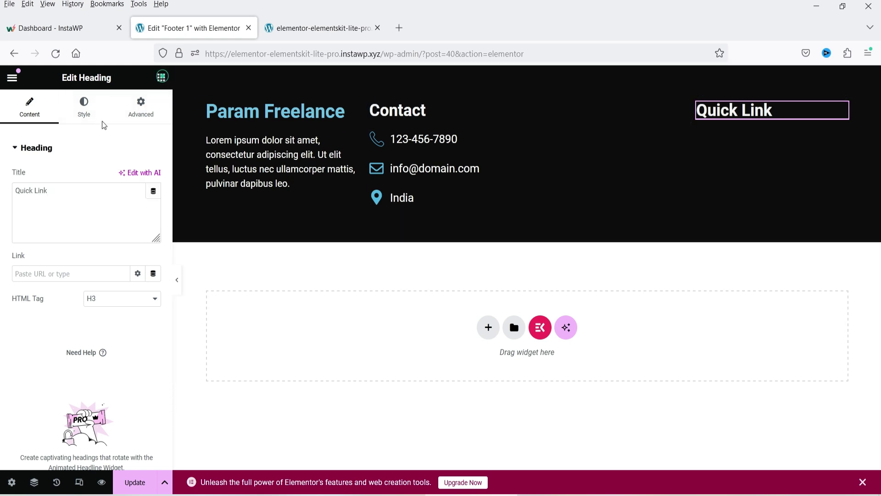
- Add an ElementsKit Nav Menu showing Main Menu, centred, hover submenus, Line Arrow indicator
{"action": "left_click", "coordinate": [161, 76]}
{"action": "type", "text": "menu"}
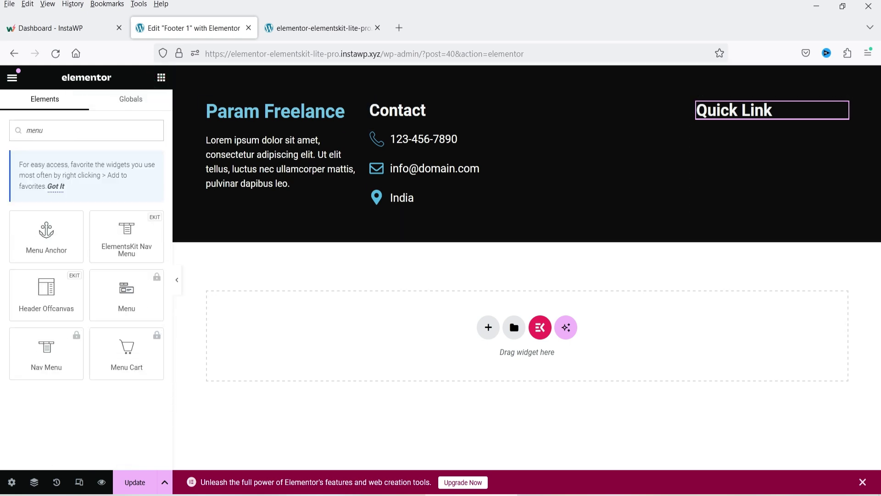
{"action": "left_click_drag", "start_coordinate": [126, 234], "coordinate": [735, 120]}
{"action": "left_click", "coordinate": [115, 179]}
{"action": "left_click", "coordinate": [111, 193]}
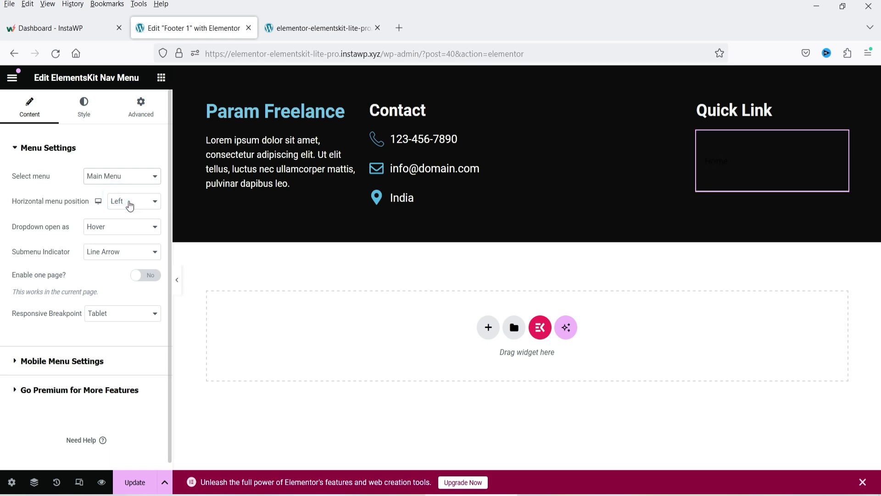
{"action": "left_click", "coordinate": [133, 202]}
{"action": "left_click", "coordinate": [131, 229]}
{"action": "left_click", "coordinate": [106, 231]}
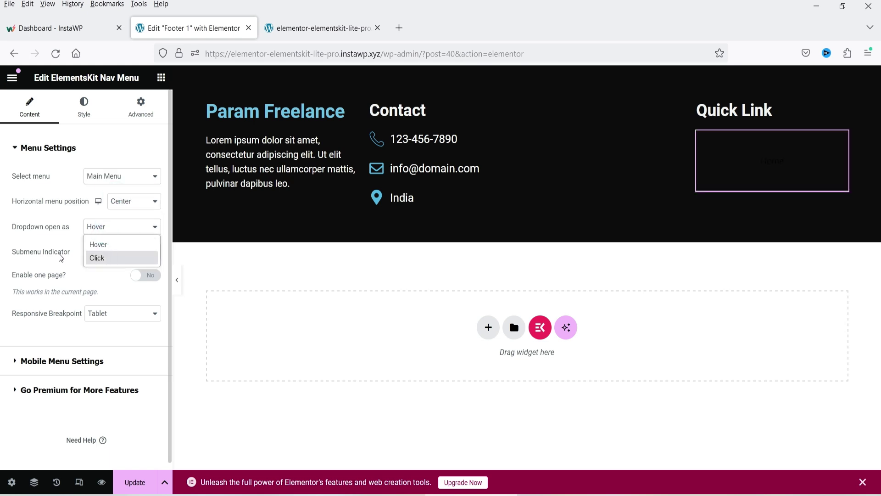
{"action": "left_click", "coordinate": [61, 240]}
{"action": "left_click", "coordinate": [102, 252]}
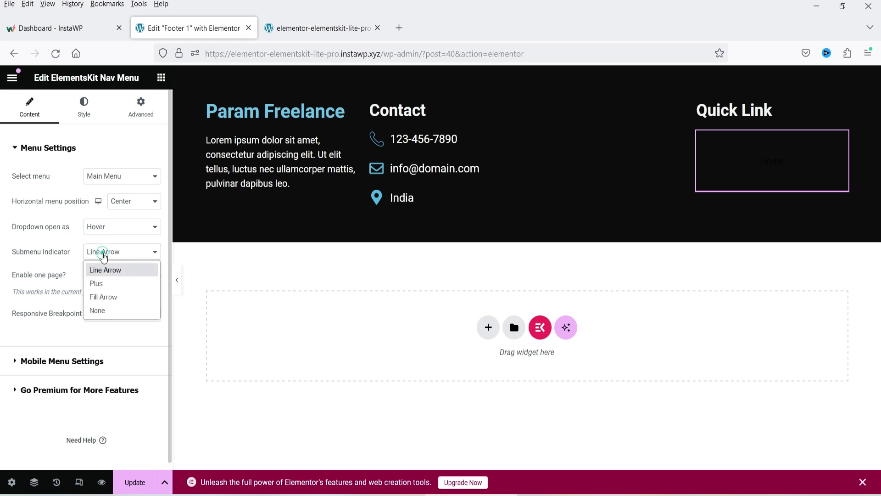
{"action": "left_click", "coordinate": [49, 265]}
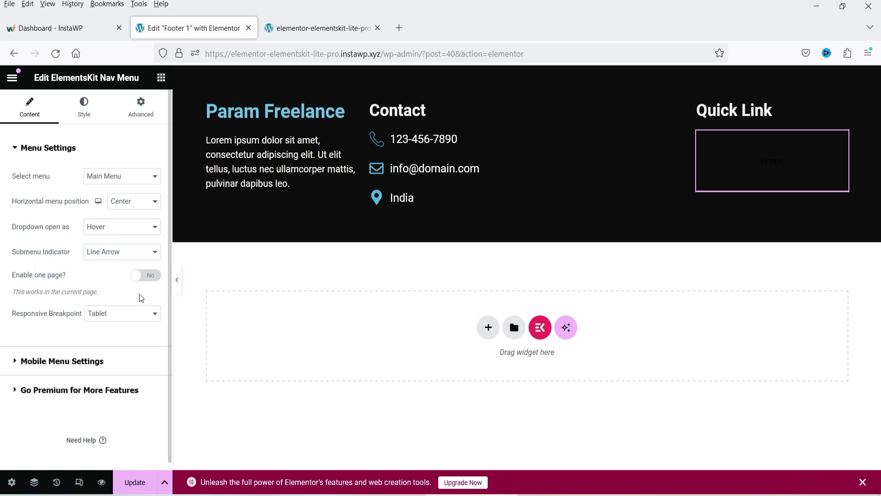
- Colour the nav menu's item text with the Primary preset colour
{"action": "left_click", "coordinate": [91, 119]}
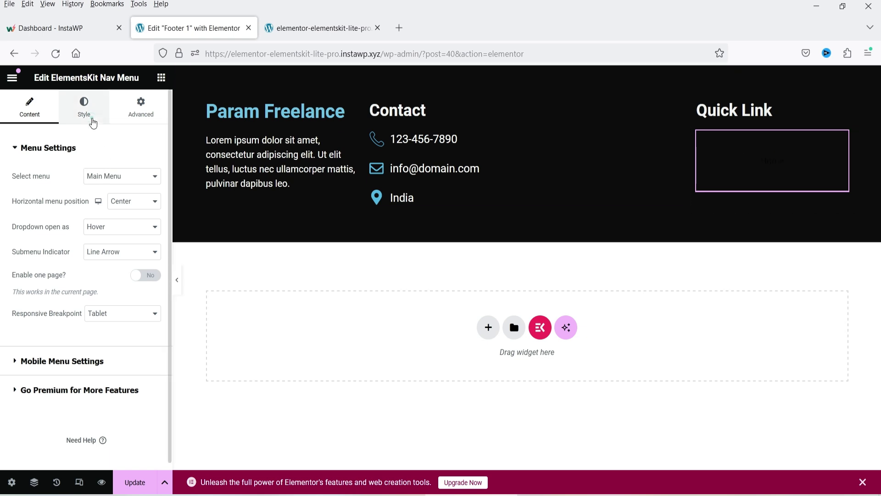
{"action": "scroll", "coordinate": [137, 277], "scroll_direction": "down", "scroll_amount": 6}
{"action": "left_click", "coordinate": [49, 239]}
{"action": "left_click", "coordinate": [138, 305]}
{"action": "left_click", "coordinate": [47, 362]}
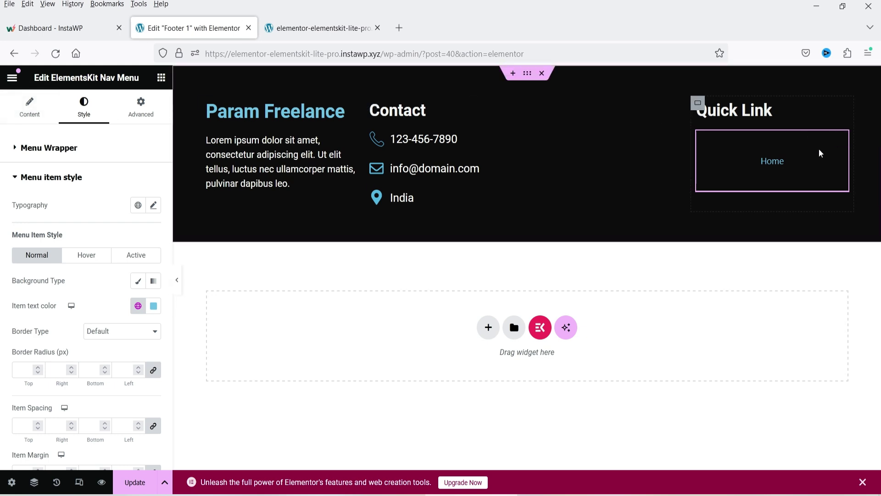
- Delete the nav menu widget and retitle the heading 'Post'
{"action": "right_click", "coordinate": [840, 136]}
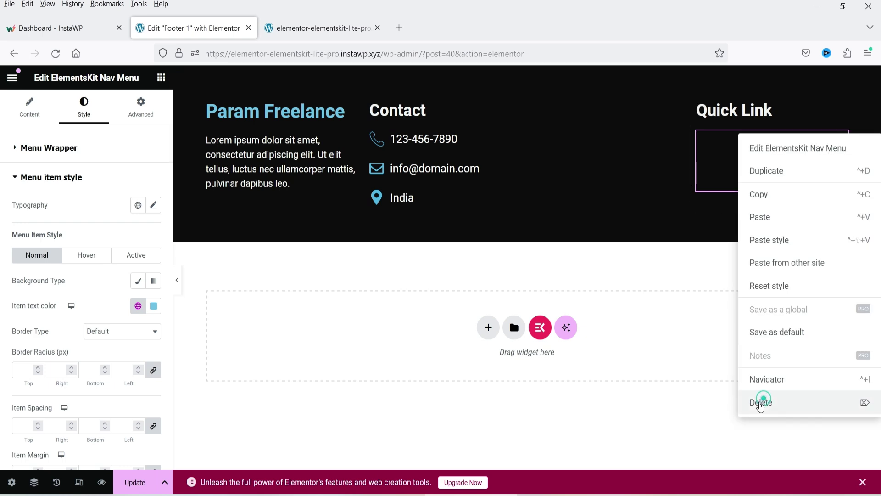
{"action": "left_click", "coordinate": [761, 402]}
{"action": "left_click", "coordinate": [735, 110]}
{"action": "left_click", "coordinate": [66, 192]}
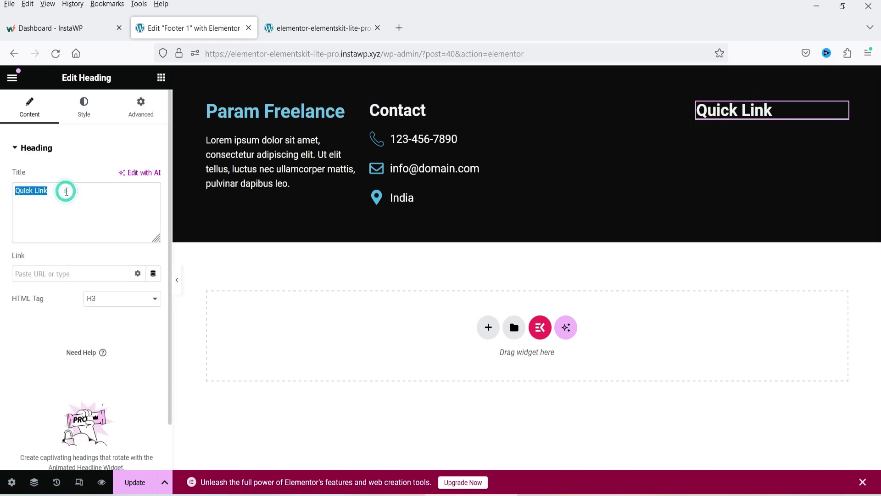
{"action": "type", "text": "Post"}
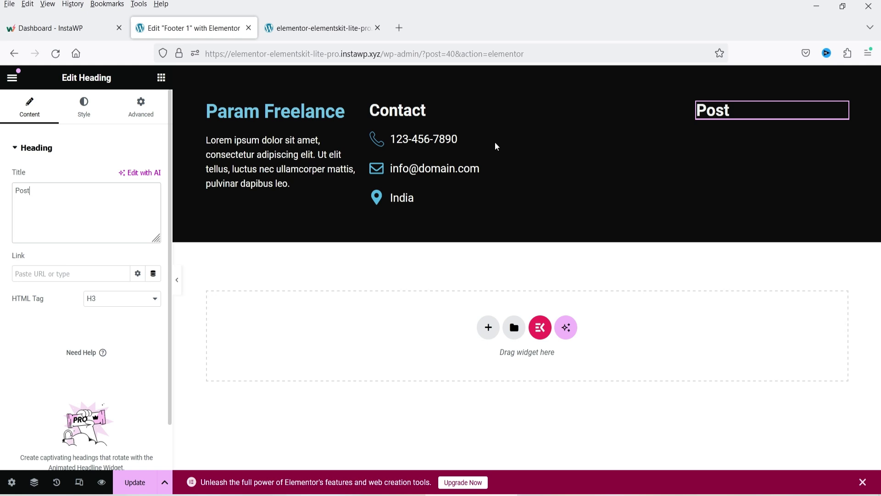
- Add a Blog Posts widget under Post with Grid With Thumb layout and 2 posts per row
{"action": "left_click", "coordinate": [161, 78]}
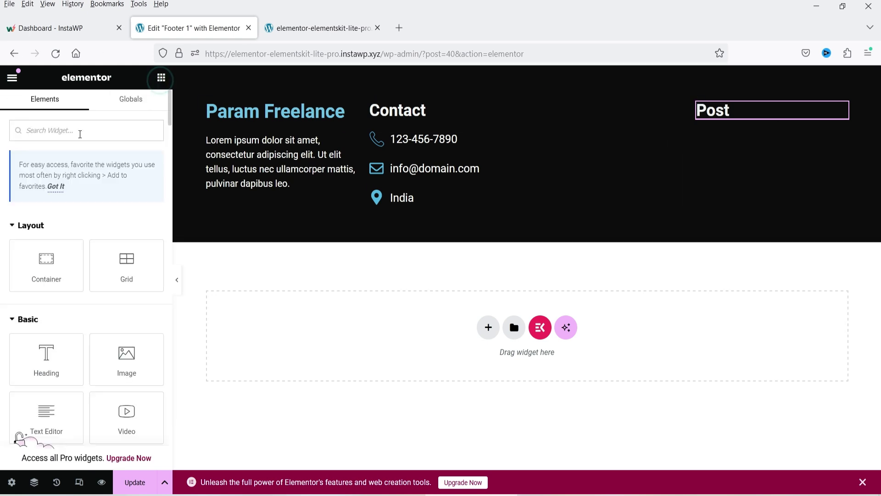
{"action": "type", "text": "post"}
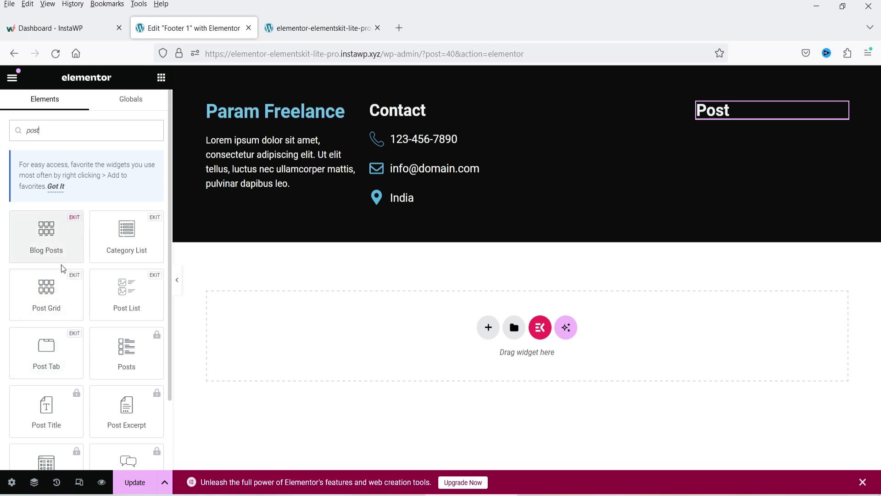
{"action": "left_click_drag", "start_coordinate": [51, 232], "coordinate": [799, 163]}
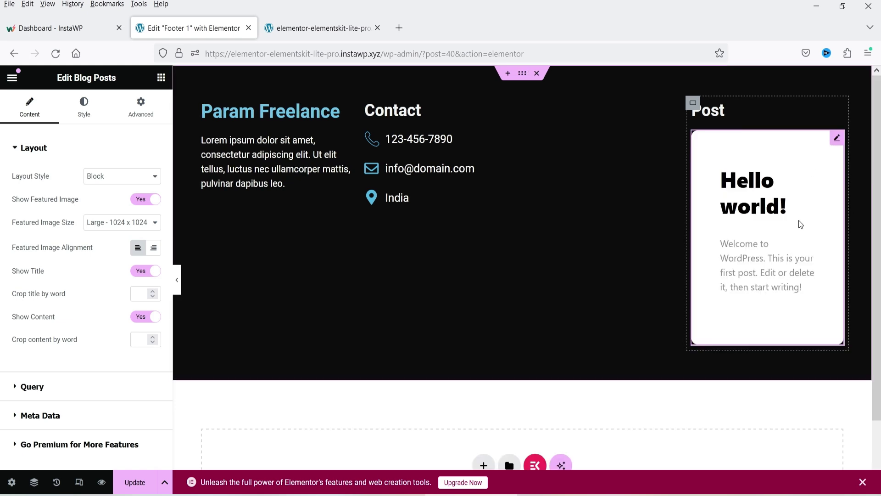
{"action": "left_click", "coordinate": [105, 176]}
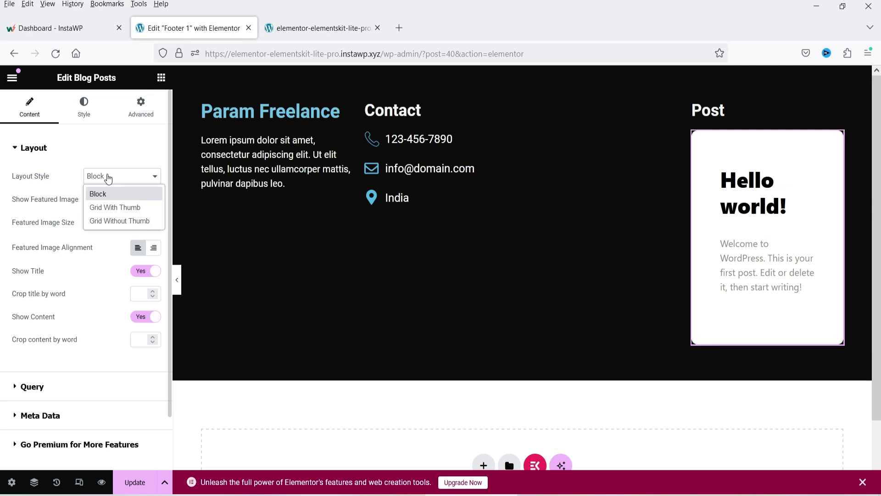
{"action": "left_click", "coordinate": [120, 208]}
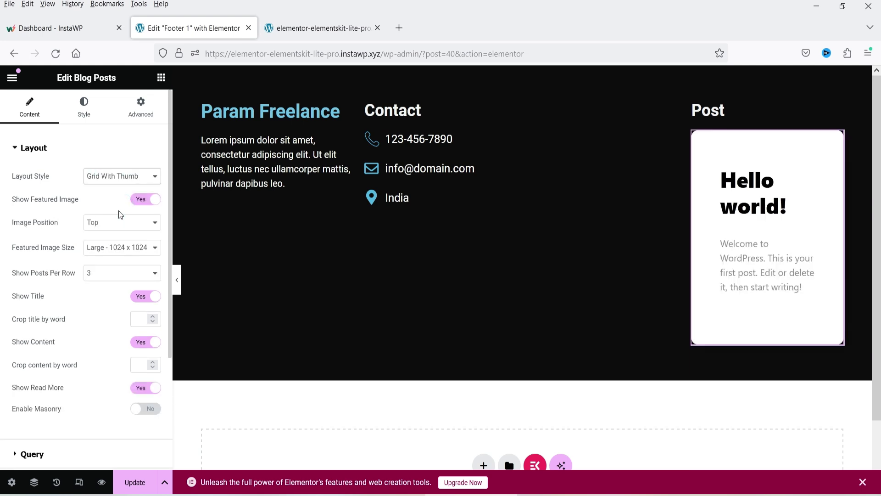
{"action": "left_click", "coordinate": [131, 273]}
{"action": "left_click", "coordinate": [125, 300]}
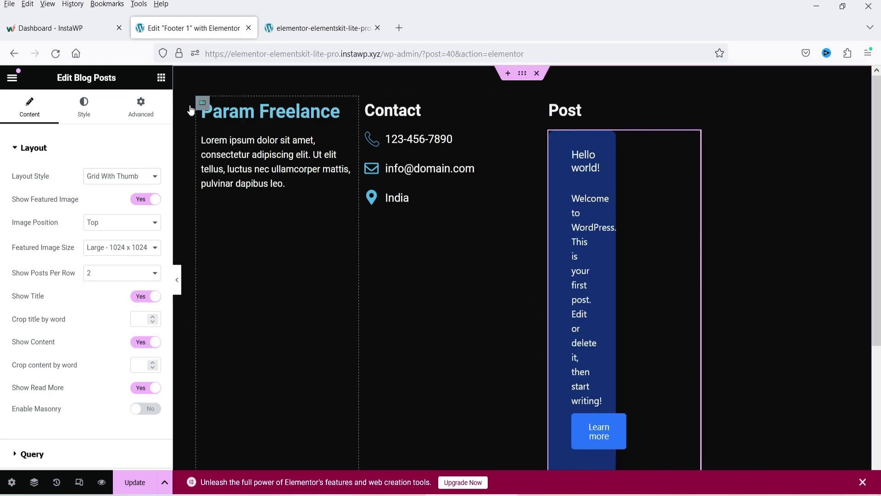
- Set the first footer column container's width to 60%
{"action": "left_click", "coordinate": [202, 103]}
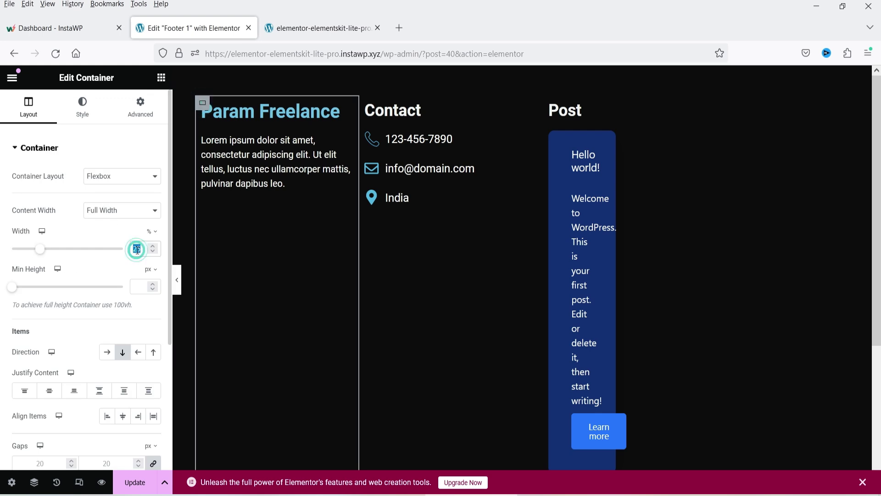
{"action": "type", "text": "2028"}
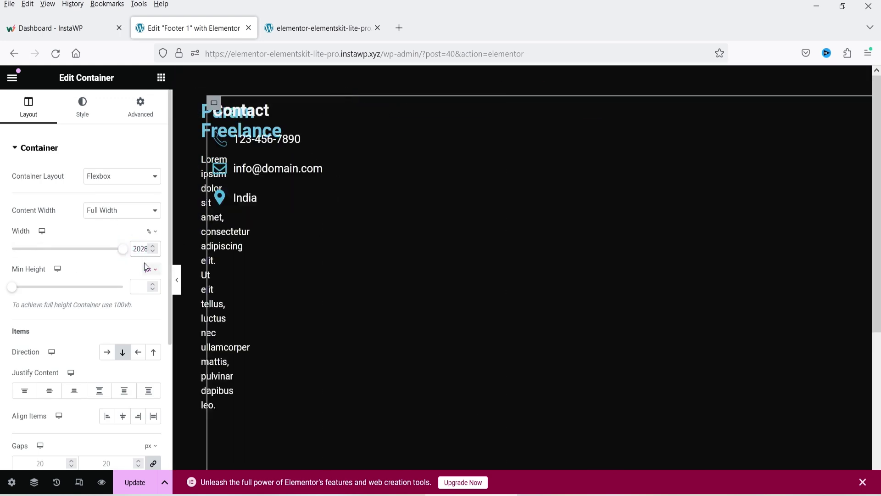
{"action": "key", "text": "BackSpace"}
{"action": "key", "text": "BackSpace"}
{"action": "double_click", "coordinate": [137, 249]}
{"action": "type", "text": "60"}
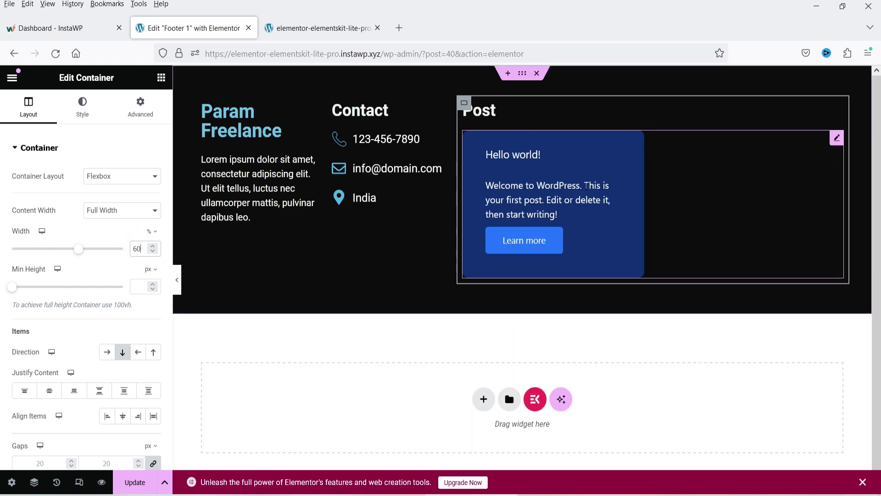
{"action": "left_click", "coordinate": [748, 176]}
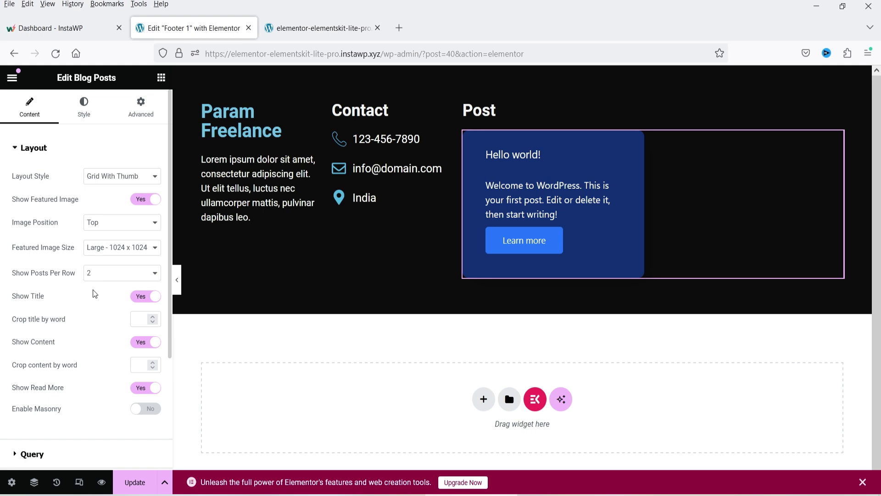
- Keep the Grid With Thumb layout and set the Query's Posts Count to 2
{"action": "left_click", "coordinate": [124, 177]}
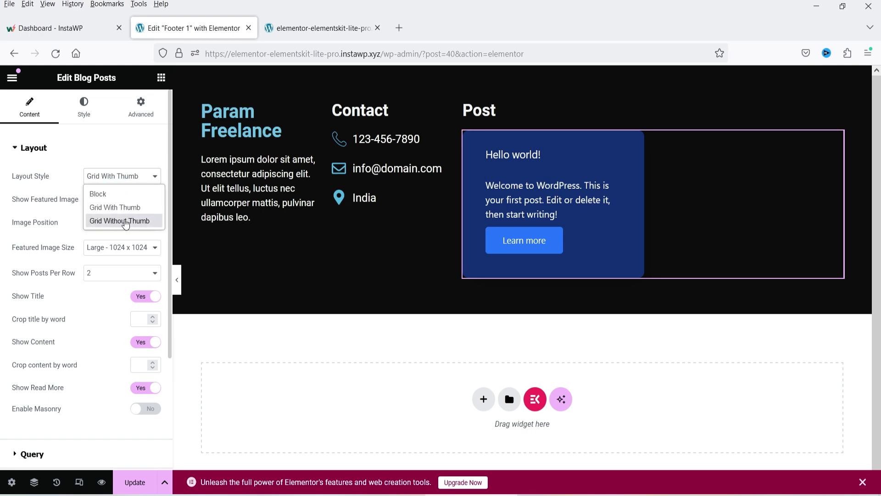
{"action": "left_click", "coordinate": [125, 221]}
{"action": "key", "text": "ctrl+z"}
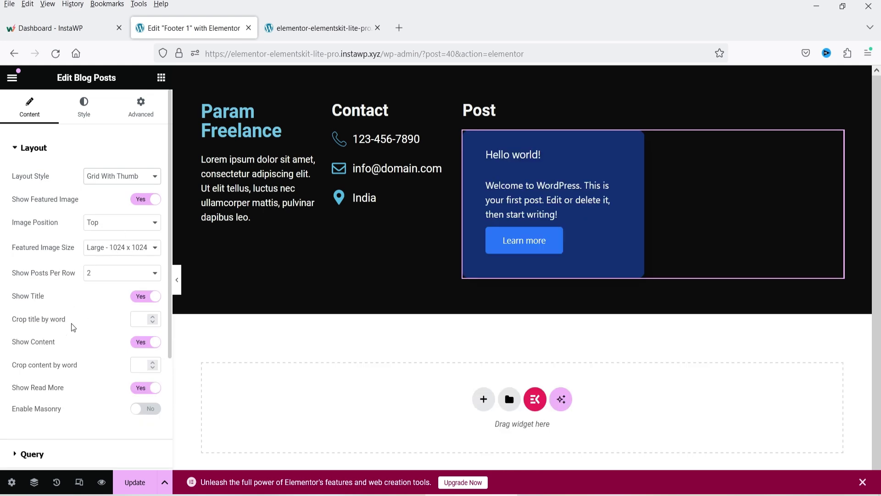
{"action": "scroll", "coordinate": [72, 326], "scroll_direction": "down", "scroll_amount": 2}
{"action": "left_click", "coordinate": [17, 396]}
{"action": "left_click", "coordinate": [25, 391]}
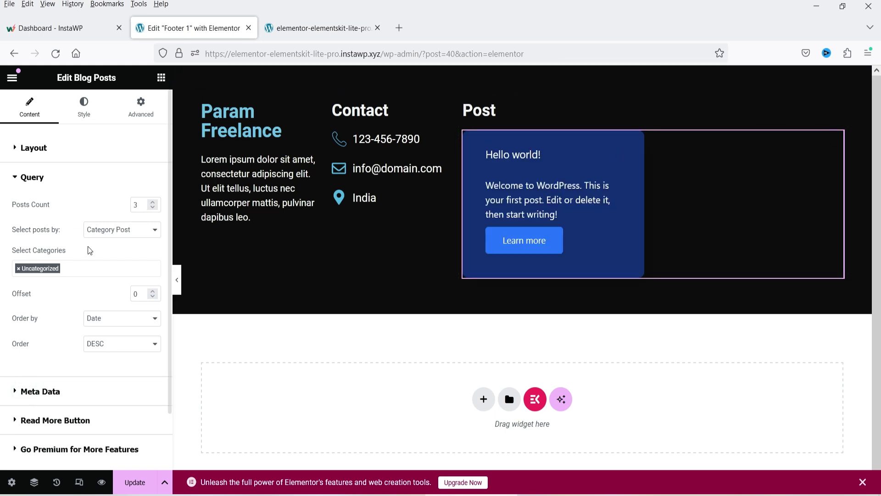
{"action": "left_click", "coordinate": [154, 208]}
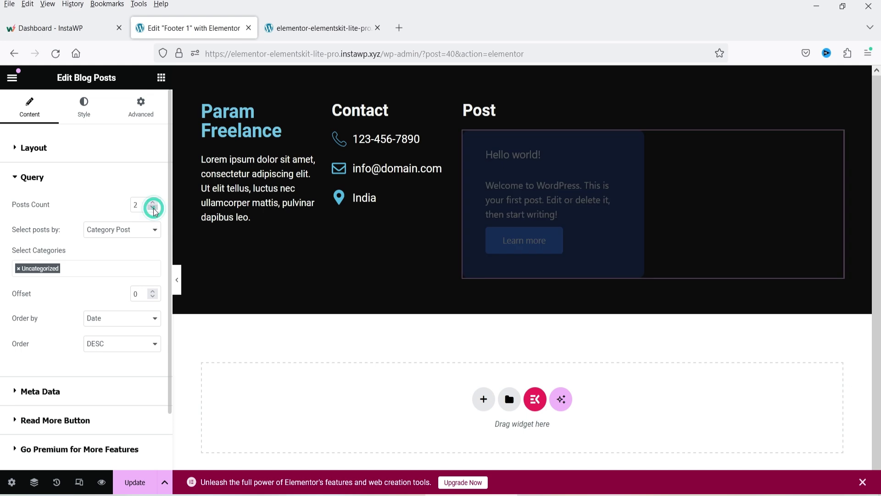
- Turn off Show Content and Show Read More in the post grid layout
{"action": "scroll", "coordinate": [57, 331], "scroll_direction": "down", "scroll_amount": 2}
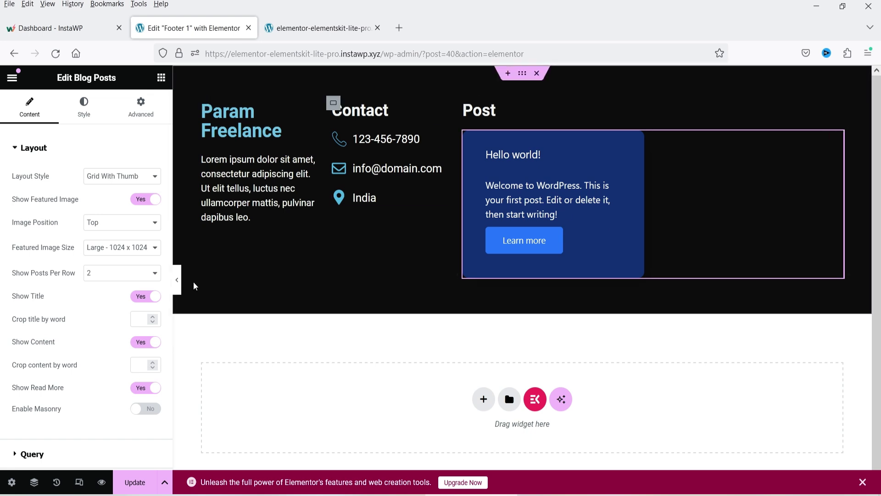
{"action": "left_click", "coordinate": [137, 343]}
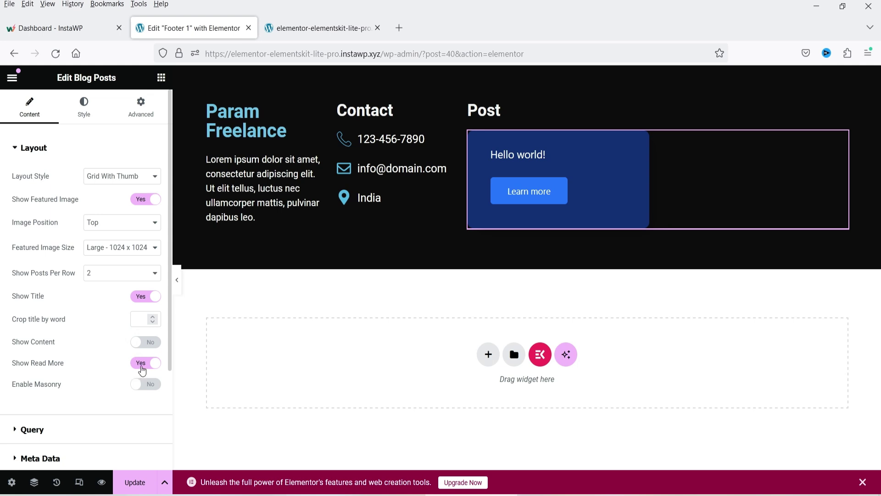
{"action": "left_click", "coordinate": [142, 364]}
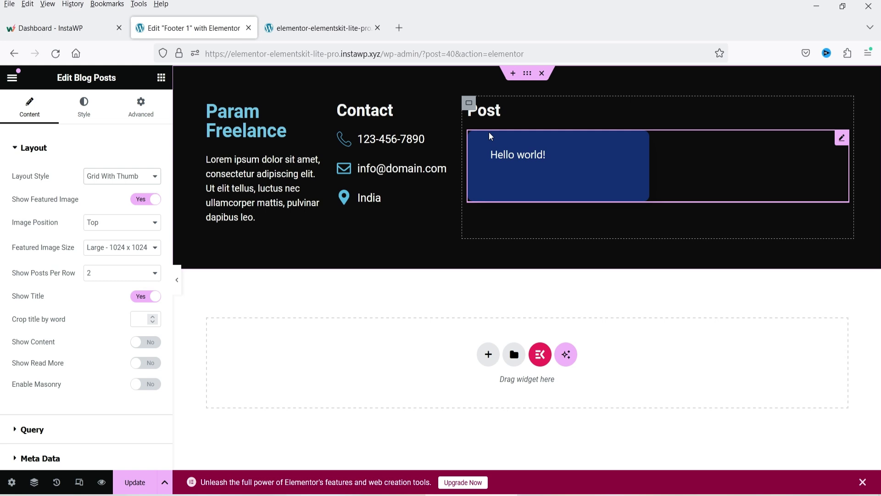
- Add a new container below the footer columns with a classic dark purple background
{"action": "left_click", "coordinate": [488, 354]}
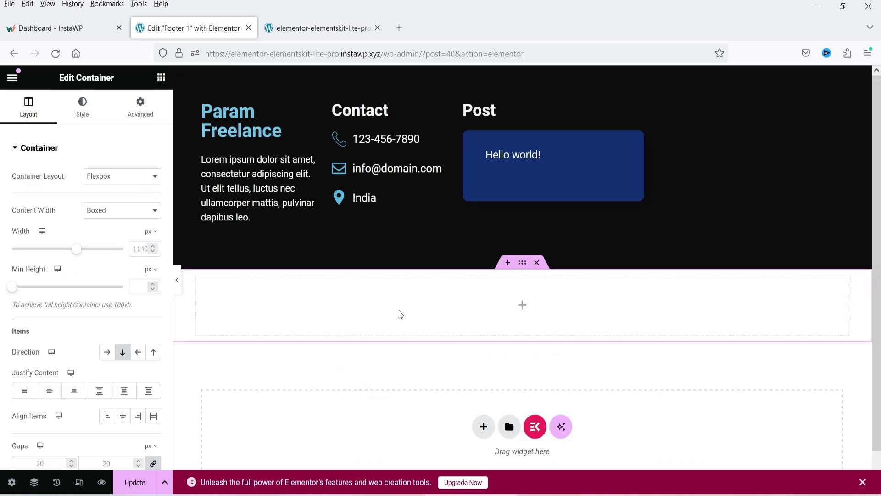
{"action": "left_click", "coordinate": [83, 105]}
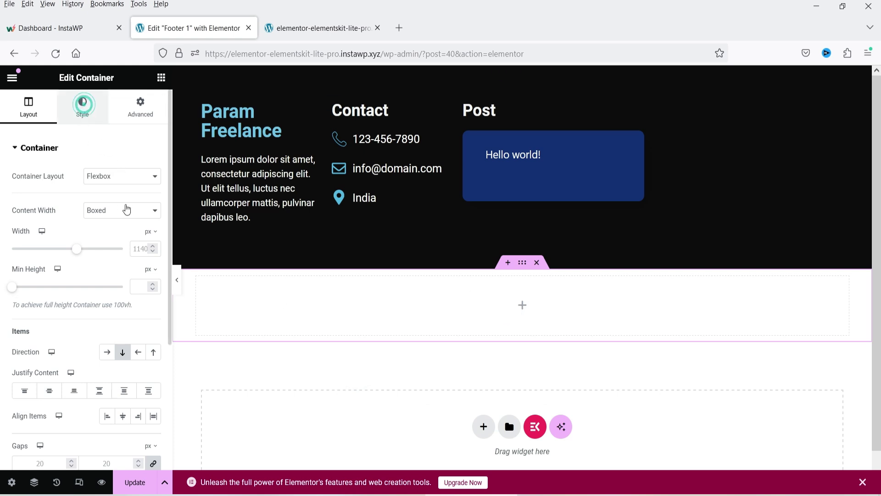
{"action": "left_click", "coordinate": [107, 202]}
{"action": "left_click", "coordinate": [153, 225]}
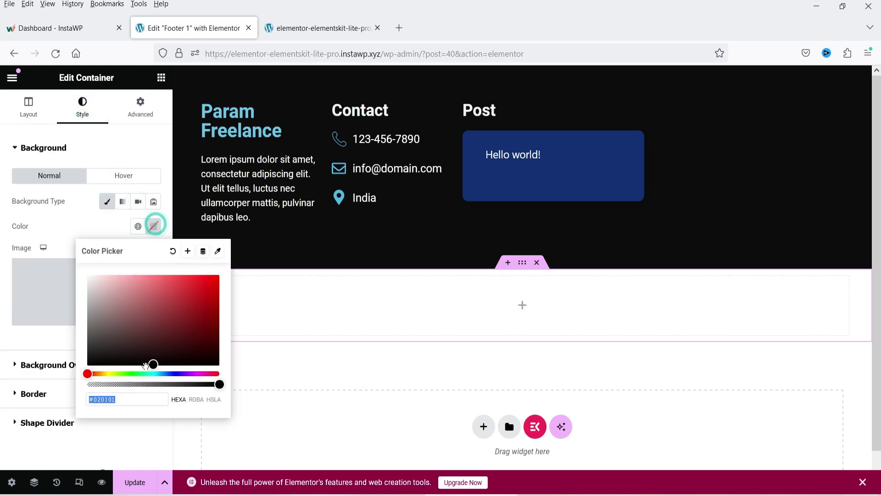
{"action": "left_click_drag", "start_coordinate": [181, 317], "coordinate": [205, 331]}
{"action": "left_click", "coordinate": [522, 305]}
- Place a Heading in the new container titled '&copy; All Rights Reserved'
{"action": "left_click_drag", "start_coordinate": [45, 356], "coordinate": [413, 312]}
{"action": "double_click", "coordinate": [56, 196]}
{"action": "key", "text": "ctrl+a"}
{"action": "type", "text": "&copy; All Rights Reserved"}
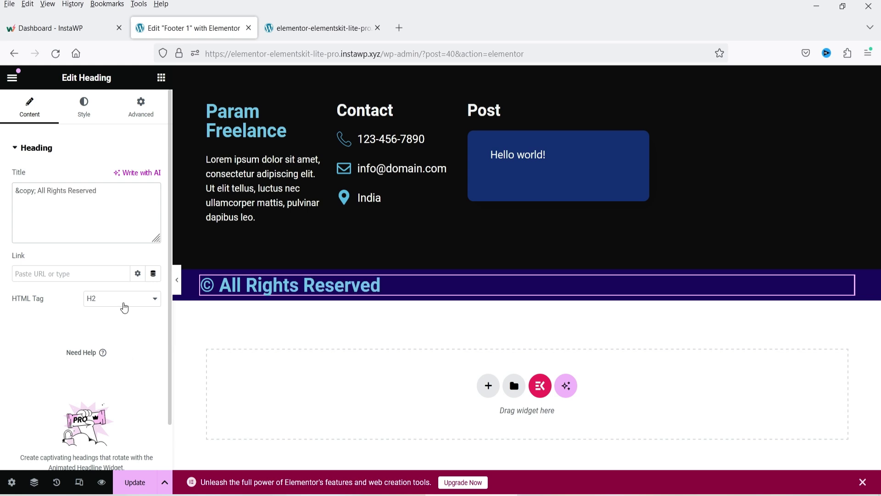
- Make the copyright heading a p tag with white, centred text
{"action": "left_click", "coordinate": [123, 300]}
{"action": "left_click", "coordinate": [105, 428]}
{"action": "left_click", "coordinate": [83, 108]}
{"action": "left_click", "coordinate": [153, 201]}
{"action": "left_click", "coordinate": [87, 241]}
{"action": "left_click", "coordinate": [122, 176]}
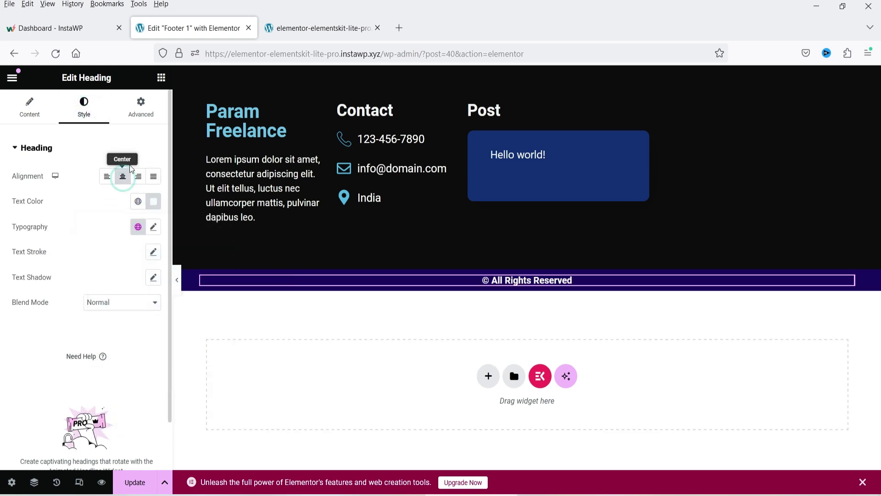
- Adjust the copyright bar container's padding
{"action": "left_click", "coordinate": [527, 263]}
{"action": "left_click", "coordinate": [141, 107]}
{"action": "left_click", "coordinate": [153, 237]}
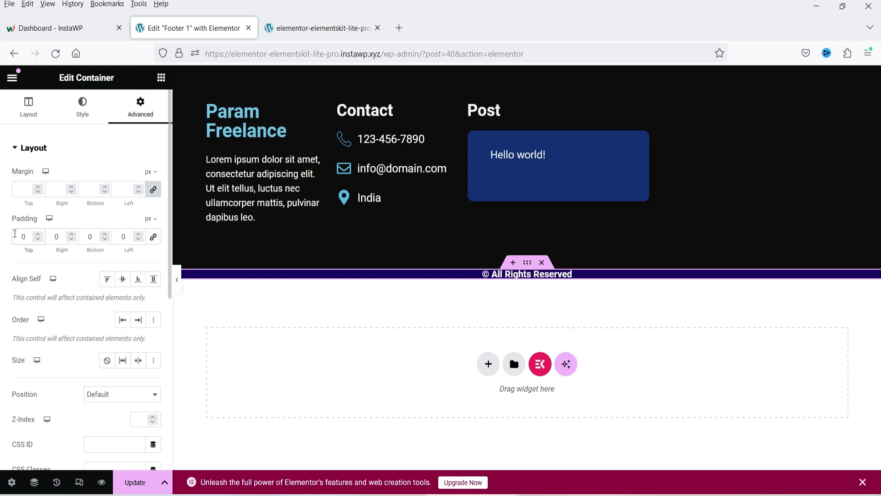
{"action": "left_click", "coordinate": [87, 234]}
- Set the copyright text's font weight to 400 (Normal)
{"action": "left_click", "coordinate": [478, 281]}
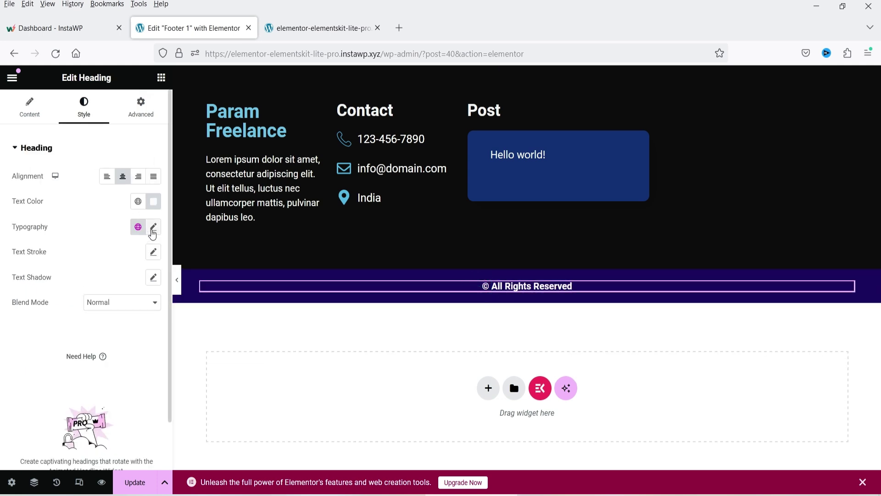
{"action": "left_click", "coordinate": [154, 229]}
{"action": "left_click", "coordinate": [113, 352]}
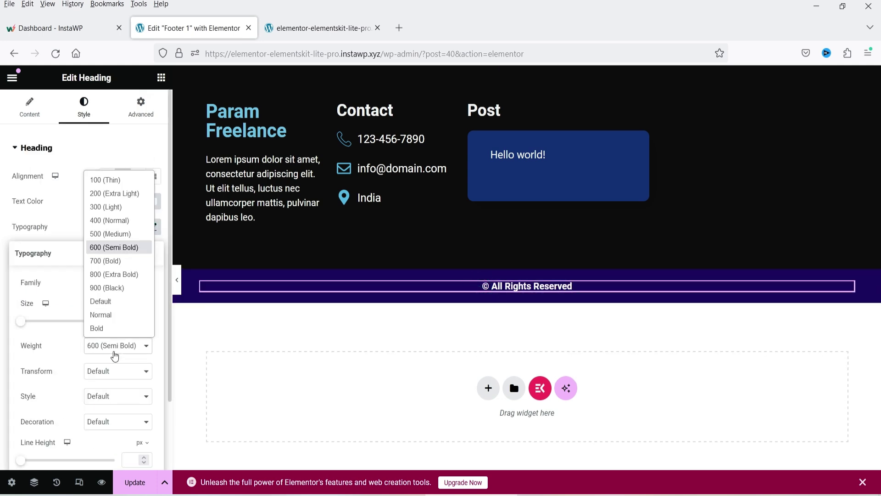
{"action": "left_click", "coordinate": [97, 221]}
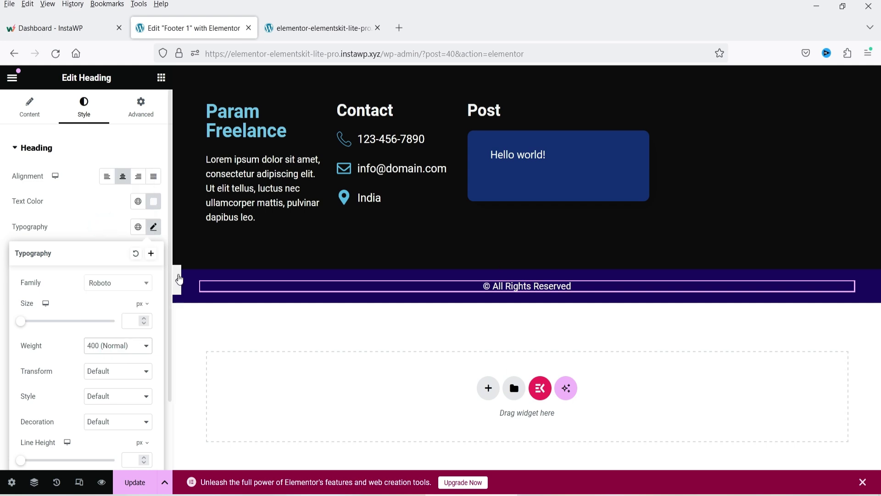
- Preview the footer at full width, then leave the editor through its main menu
{"action": "left_click", "coordinate": [178, 279]}
{"action": "left_click", "coordinate": [5, 280]}
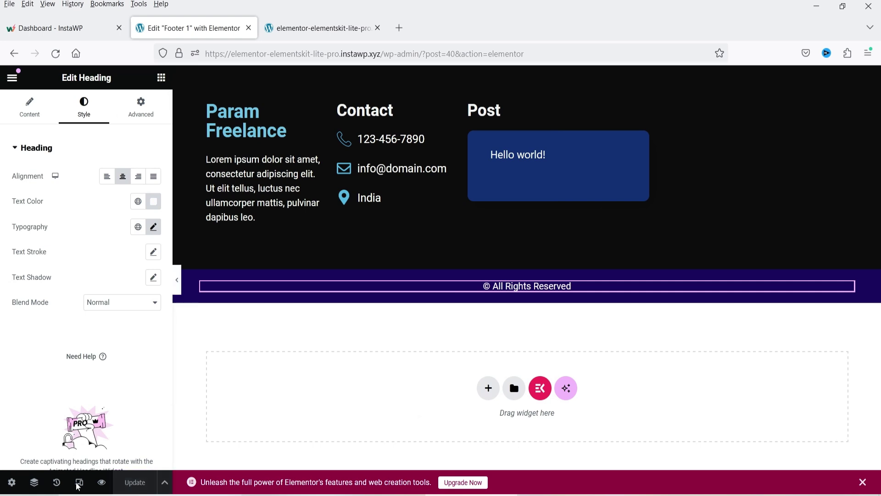
{"action": "left_click", "coordinate": [12, 77]}
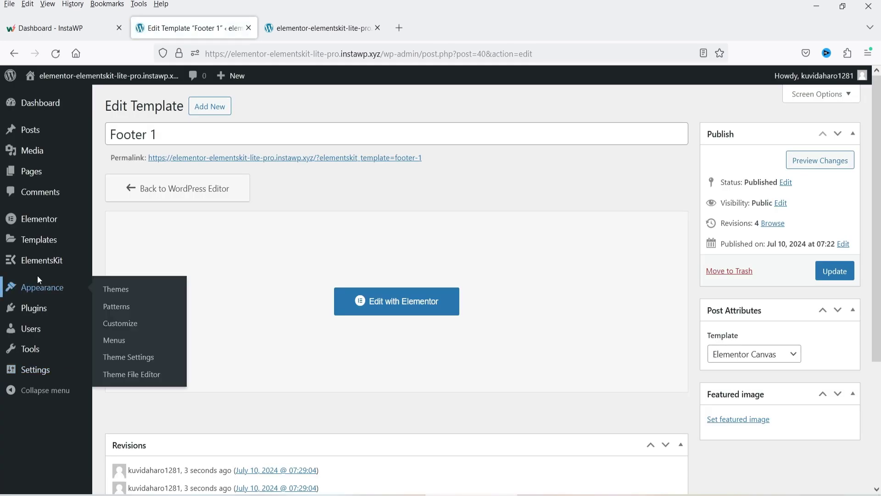
- Activate and save the Footer 1 template in ElementsKit Header Footer, then view the live site
{"action": "left_click", "coordinate": [113, 279]}
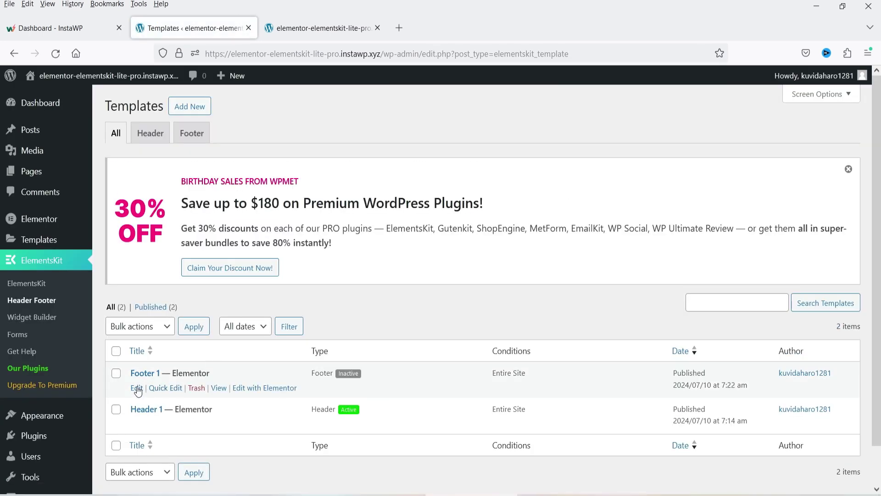
{"action": "left_click", "coordinate": [136, 386]}
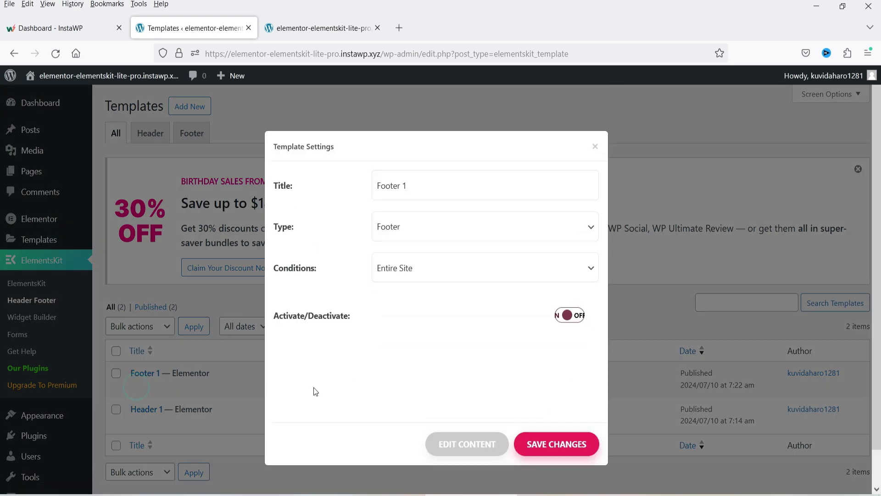
{"action": "left_click", "coordinate": [542, 445]}
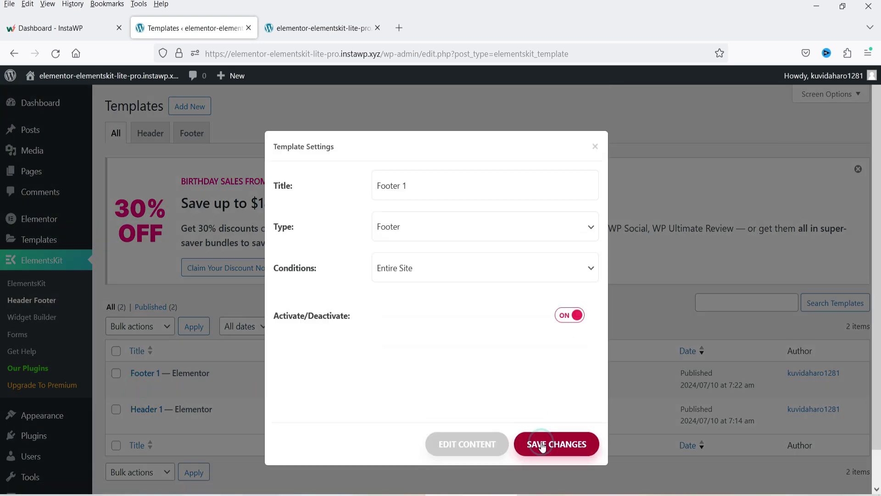
{"action": "left_click", "coordinate": [596, 148]}
{"action": "left_click", "coordinate": [310, 31]}
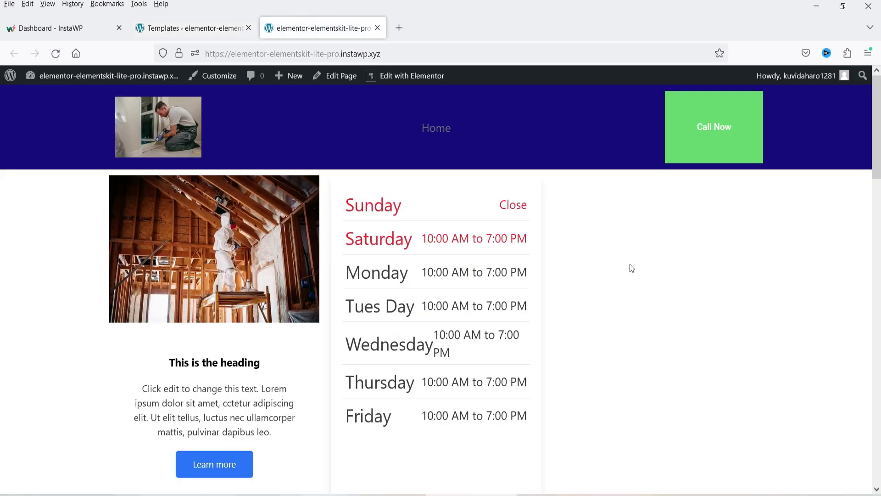
- Scroll the home page down to the footer and reload the site
{"action": "scroll", "coordinate": [760, 282], "scroll_direction": "down", "scroll_amount": 15}
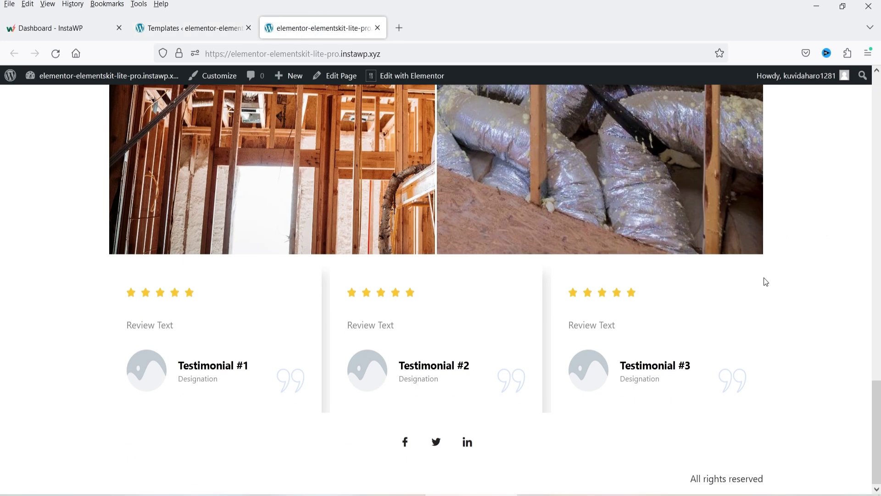
{"action": "scroll", "coordinate": [766, 282], "scroll_direction": "up", "scroll_amount": 15}
{"action": "scroll", "coordinate": [765, 282], "scroll_direction": "down", "scroll_amount": 15}
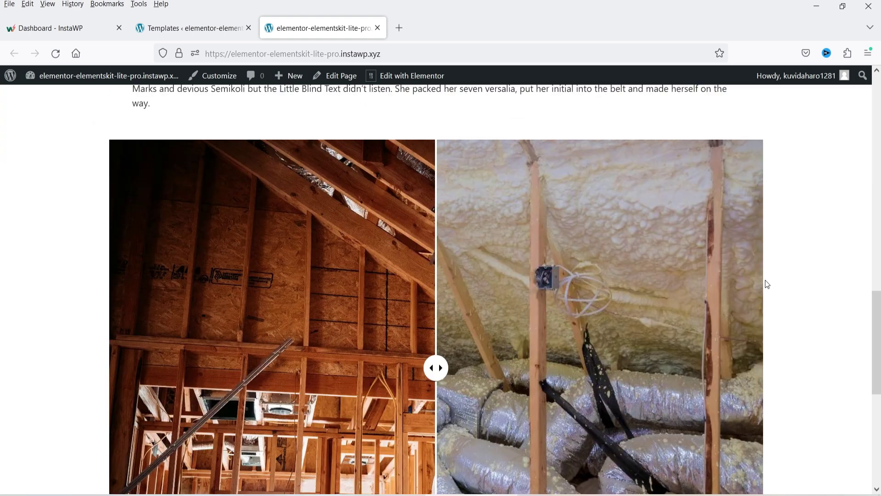
{"action": "left_click", "coordinate": [56, 53]}
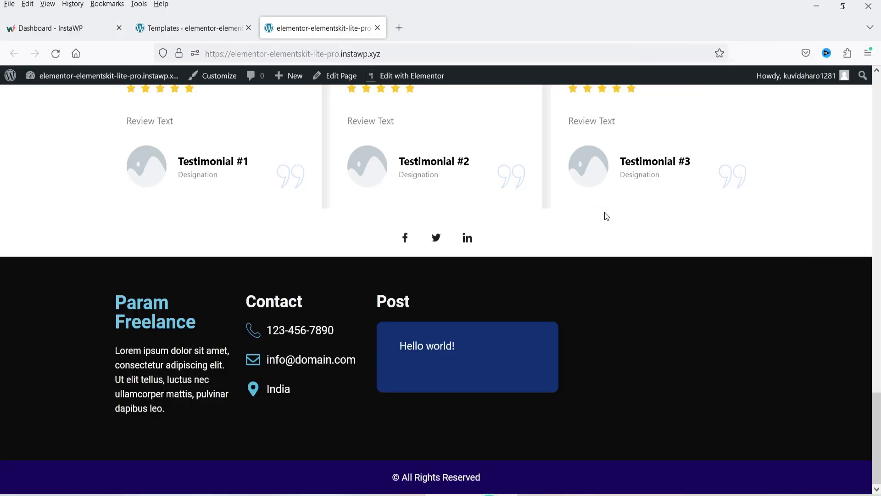
{"action": "scroll", "coordinate": [606, 216], "scroll_direction": "up", "scroll_amount": 20}
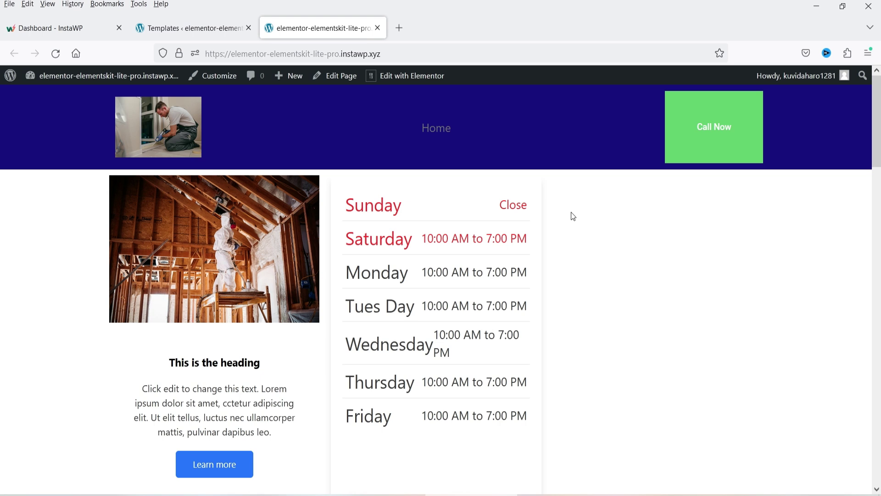
- Return to the ElementsKit templates list and confirm Header 1 and Footer 1 are Active for the Entire Site
{"action": "key", "text": "ctrl+shift+Tab"}
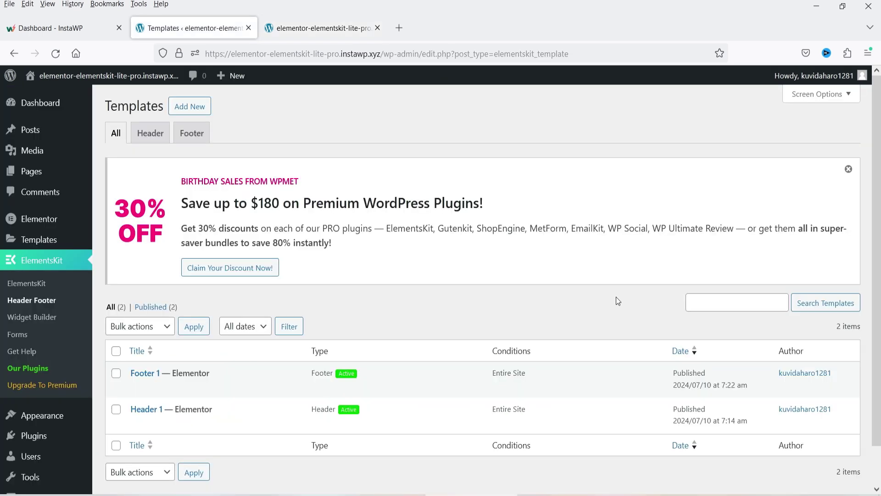